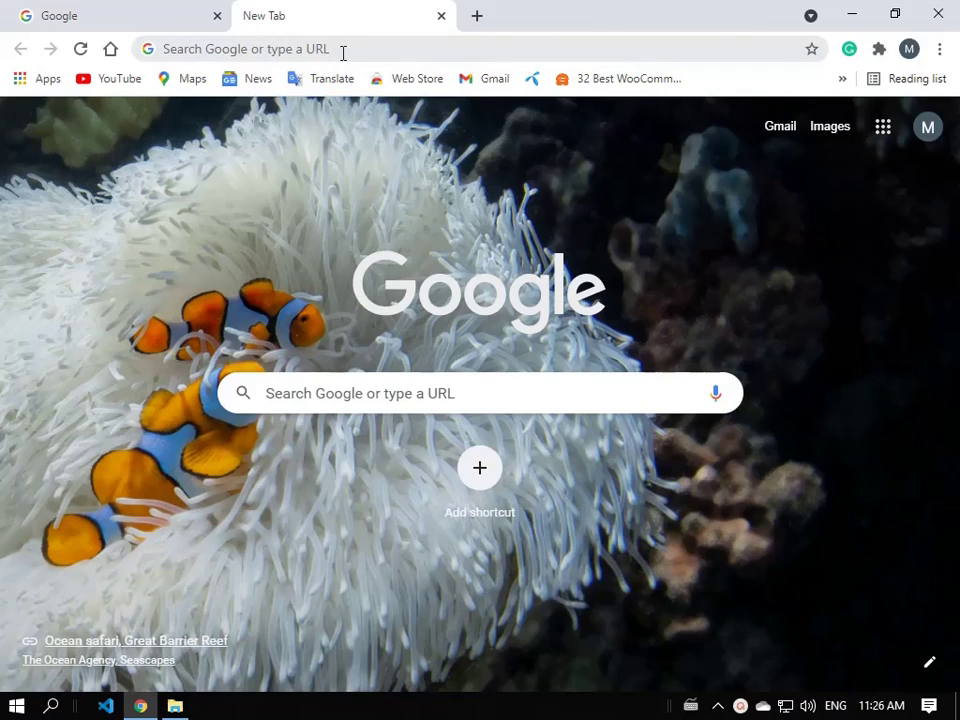
# Load the local page file:///D:/cs50%20classes/cs50%20projects/search/index.html and compare its layout with the open google.com homepage.
pyautogui.click(342, 53)
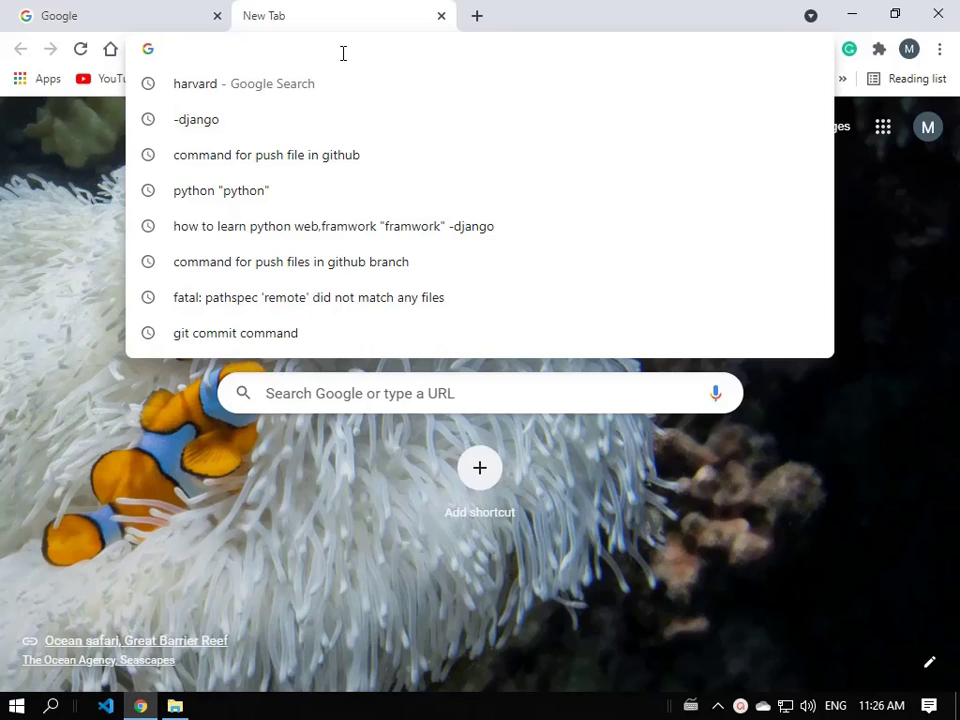
pyautogui.write('file:///D:/cs50%20classes/cs50%20projects/search/index.html')
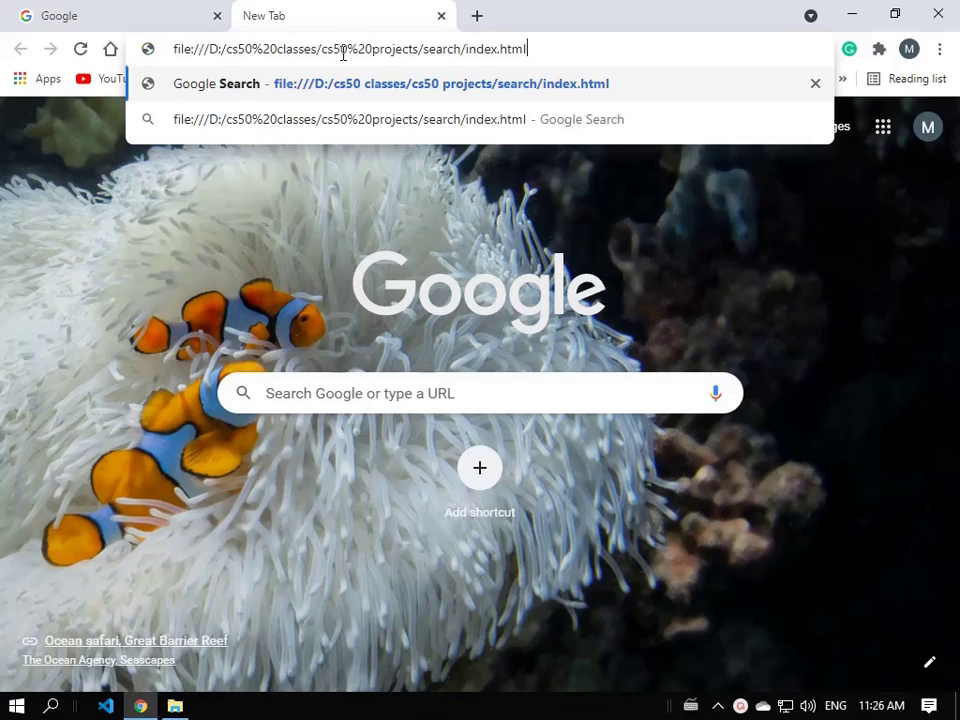
pyautogui.press('Return')
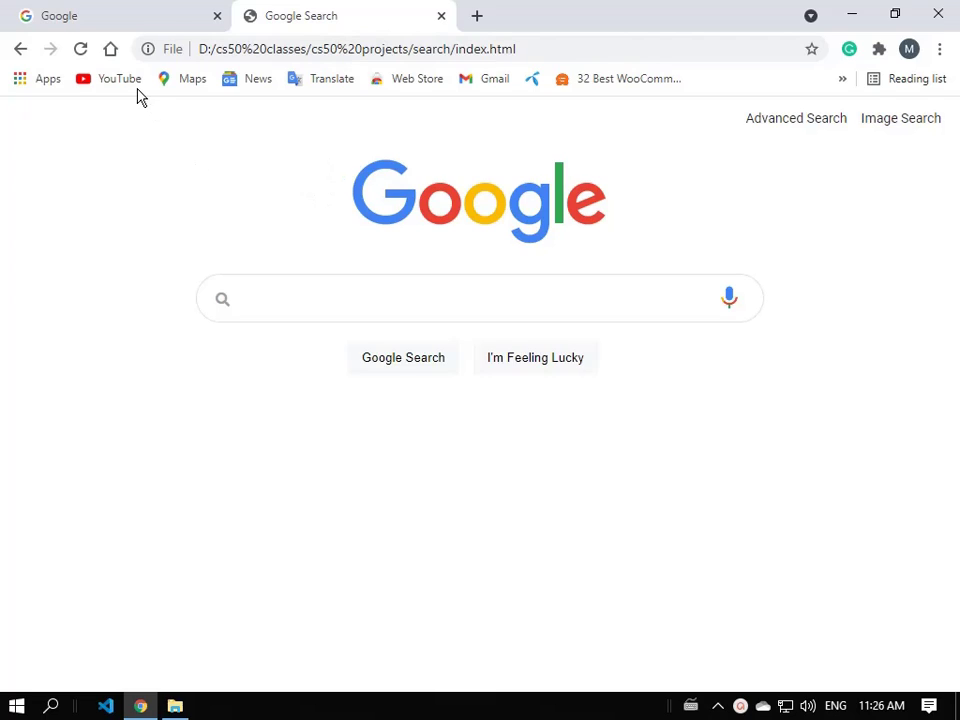
pyautogui.click(88, 20)
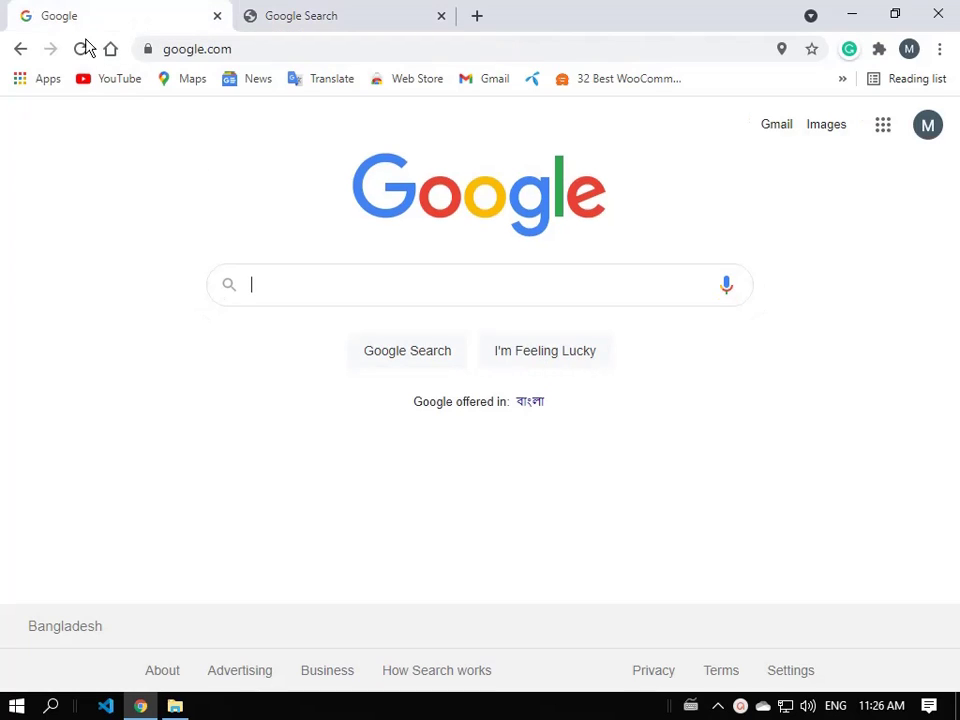
pyautogui.click(357, 18)
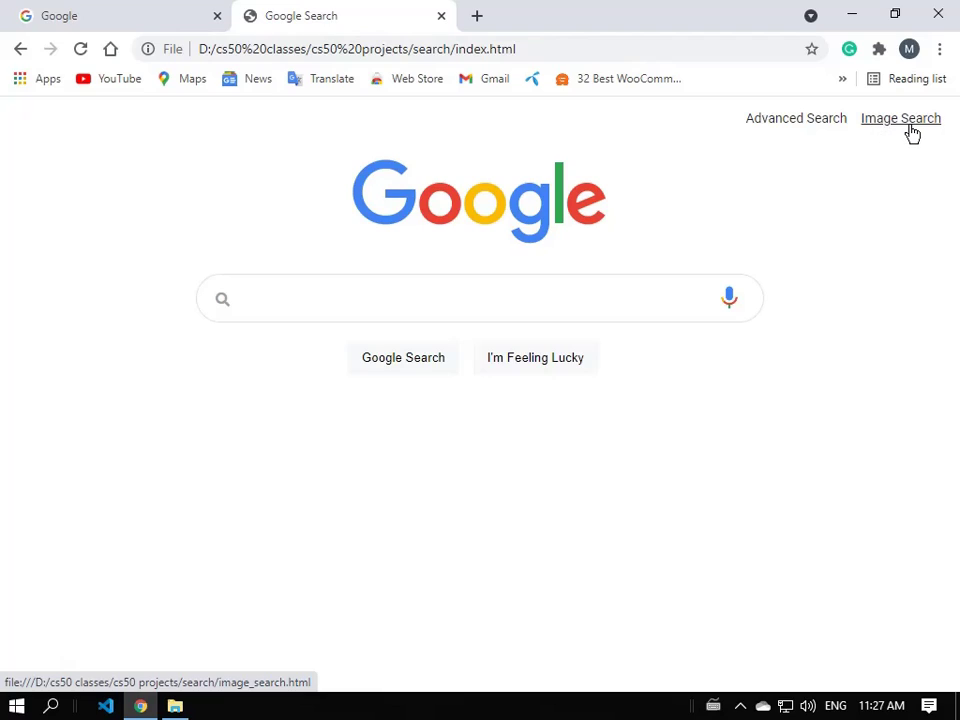
# Search for "Harvard" from the local Google Search page and look through the results.
pyautogui.click(361, 302)
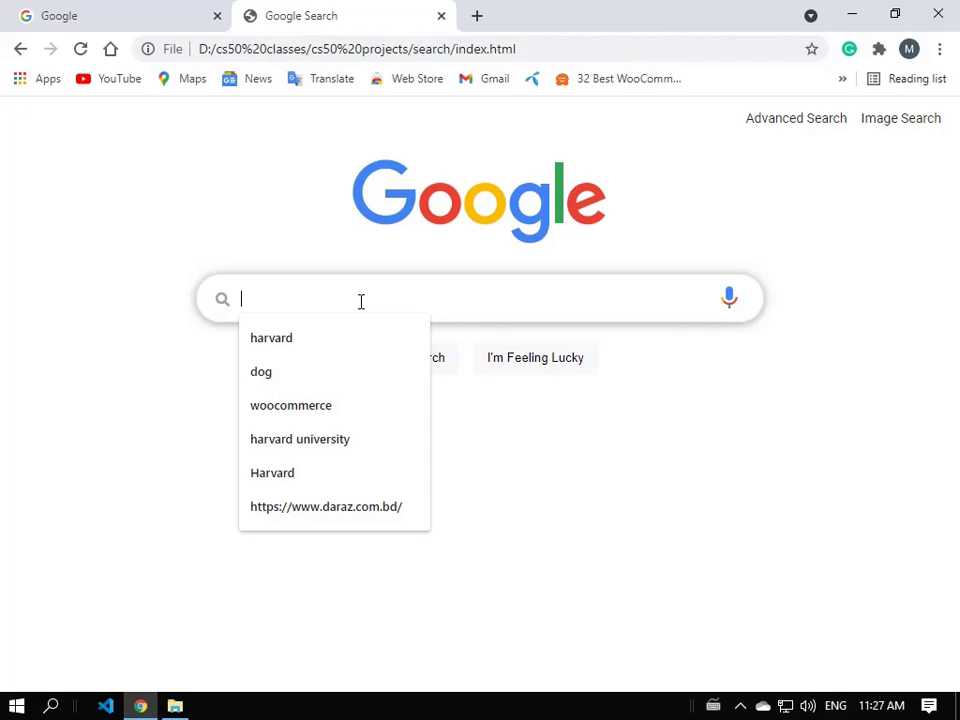
pyautogui.write('Har')
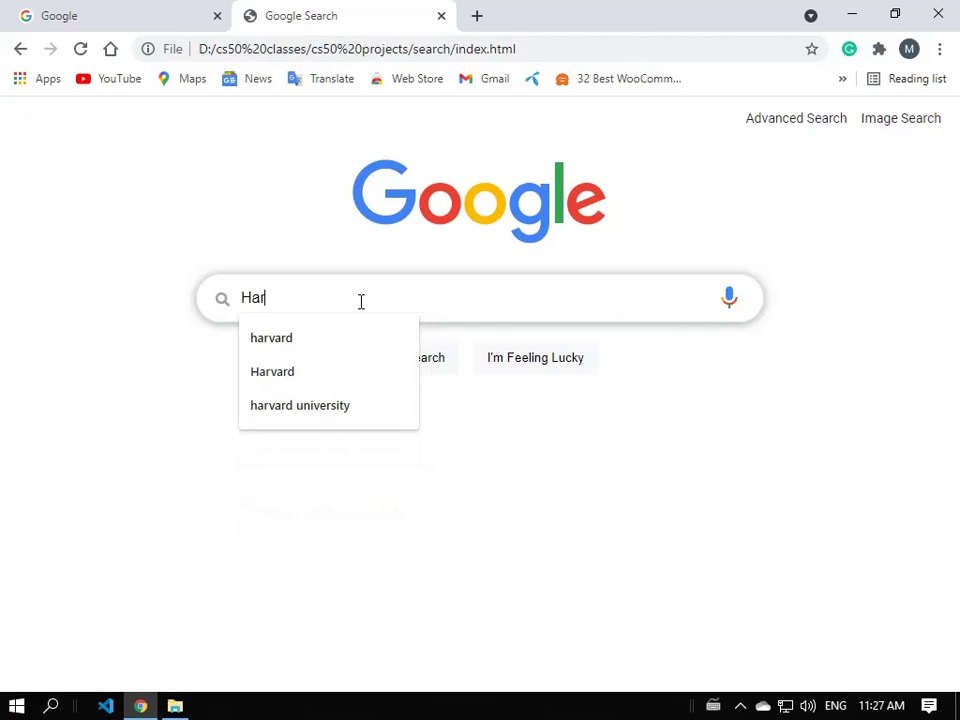
pyautogui.write('vard')
pyautogui.press('Return')
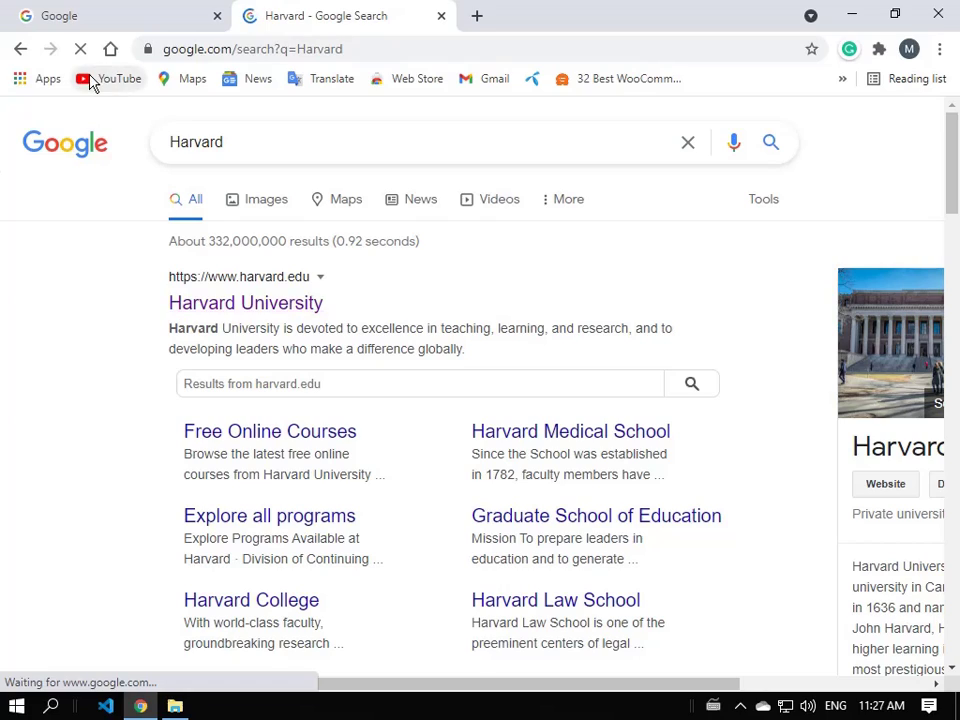
pyautogui.scroll(-2, 350, 318)
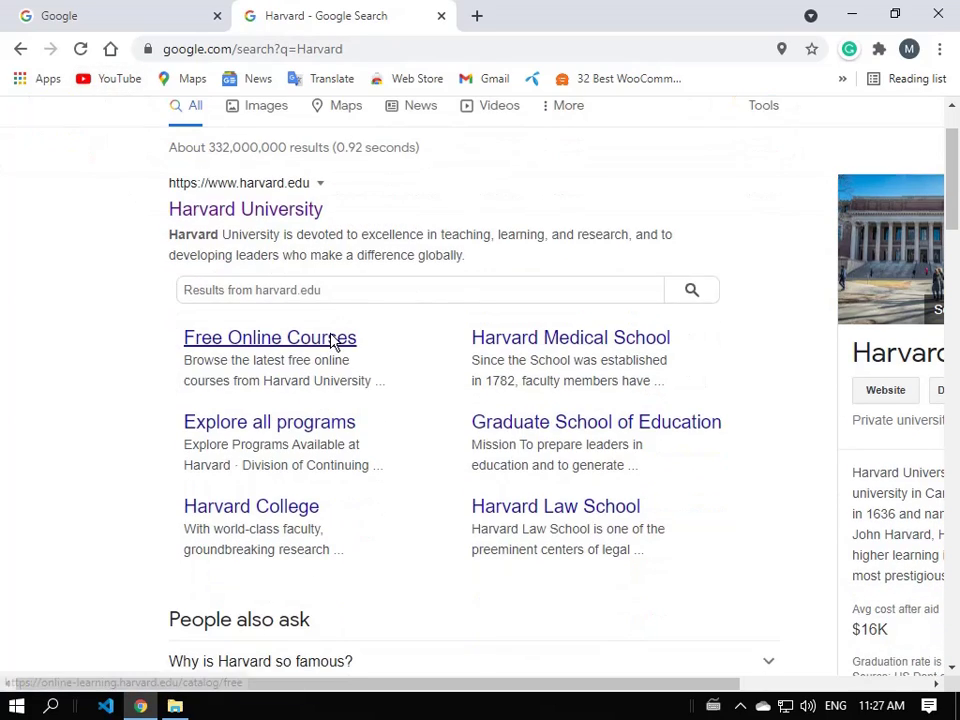
pyautogui.scroll(2, 336, 343)
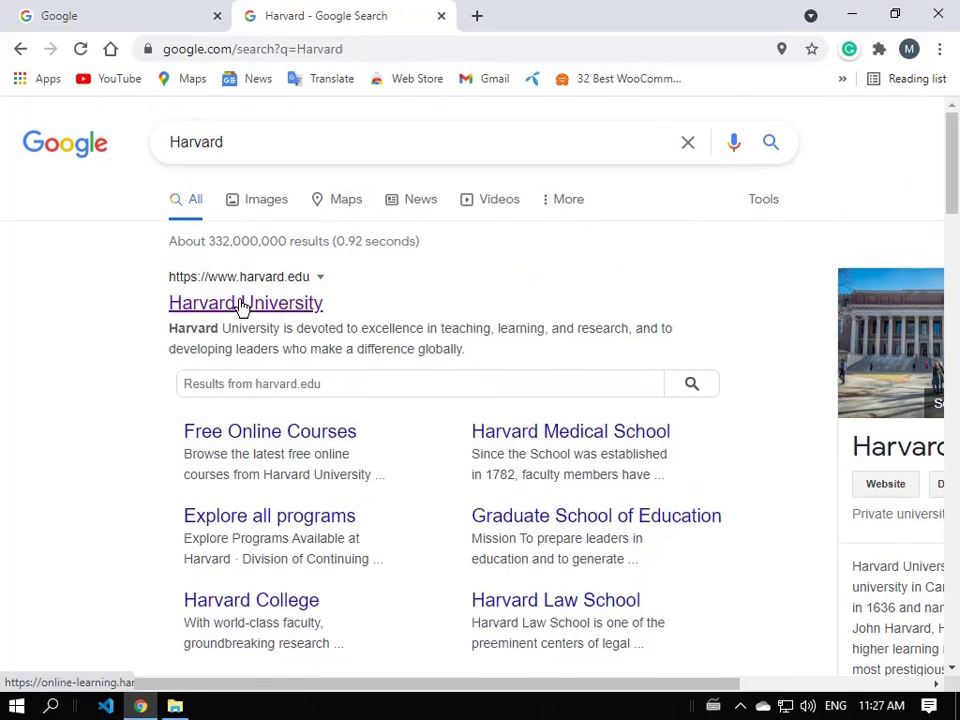
# Return to the local search page, run a Google Search for "dog" instead, and browse the results.
pyautogui.click(18, 55)
pyautogui.moveTo(339, 294); pyautogui.dragTo(225, 302)
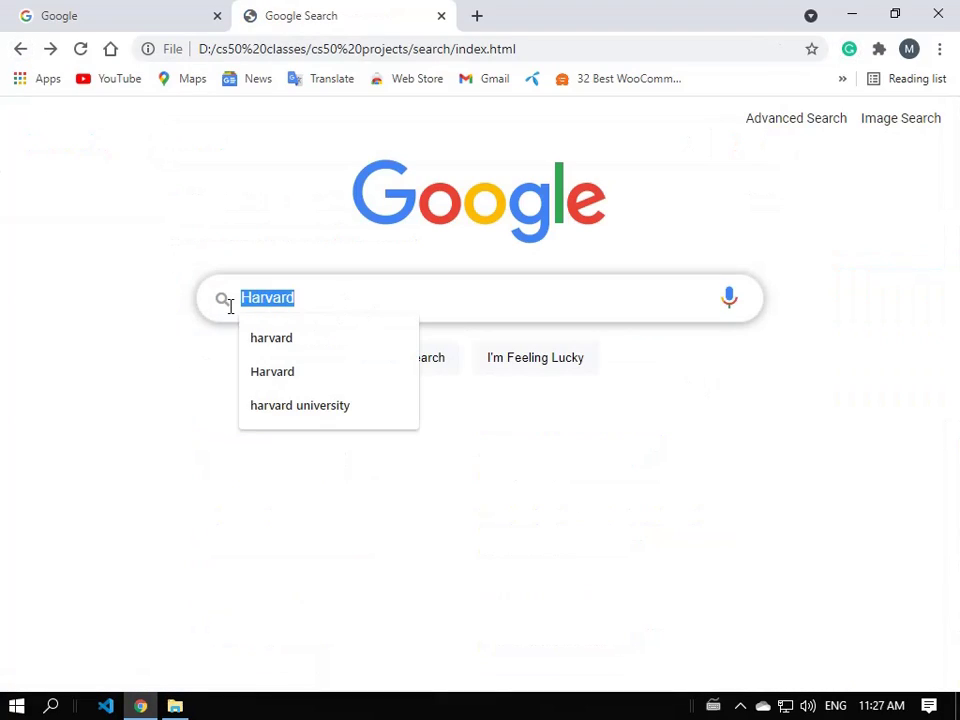
pyautogui.press('BackSpace')
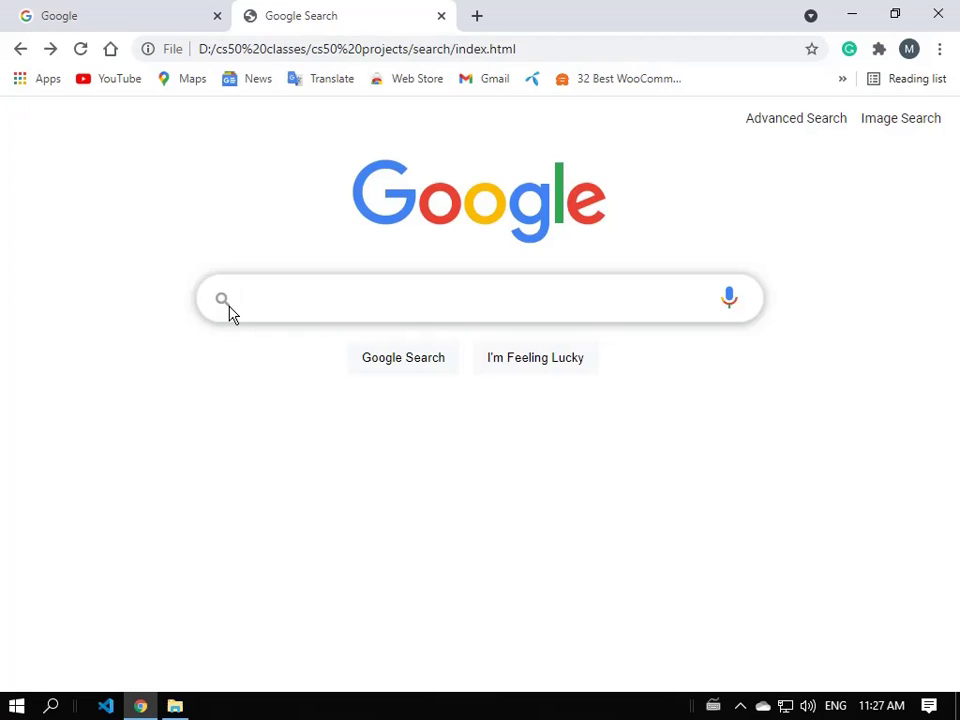
pyautogui.write('dog')
pyautogui.click(406, 368)
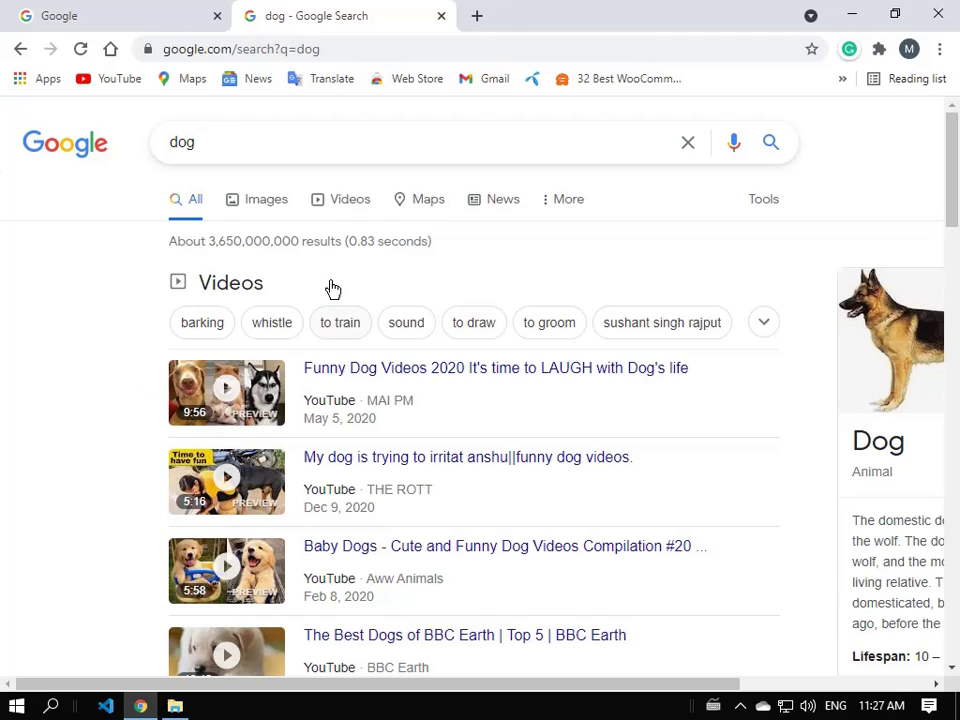
pyautogui.scroll(-6, 480, 469)
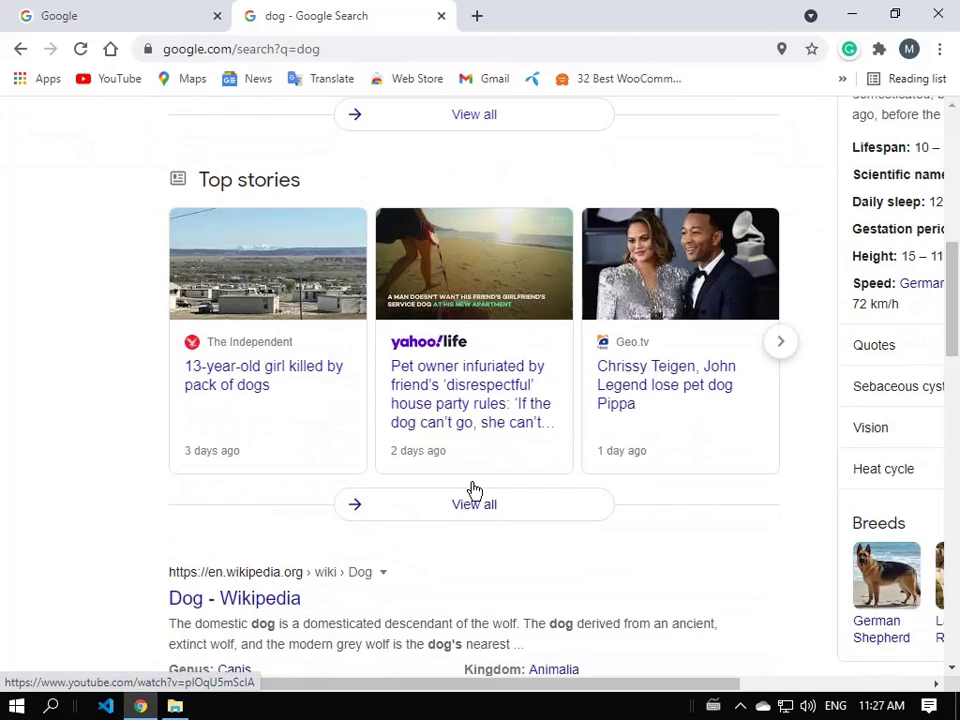
pyautogui.scroll(5, 474, 489)
pyautogui.click(20, 48)
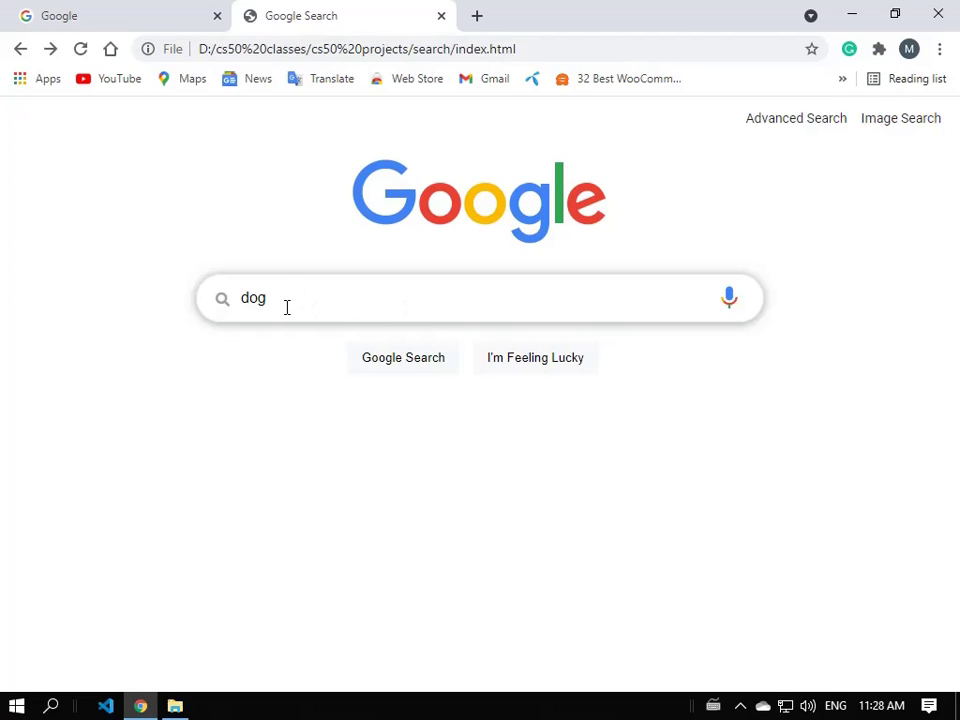
pyautogui.moveTo(274, 302); pyautogui.dragTo(238, 300)
pyautogui.press('BackSpace')
pyautogui.write('harvard')
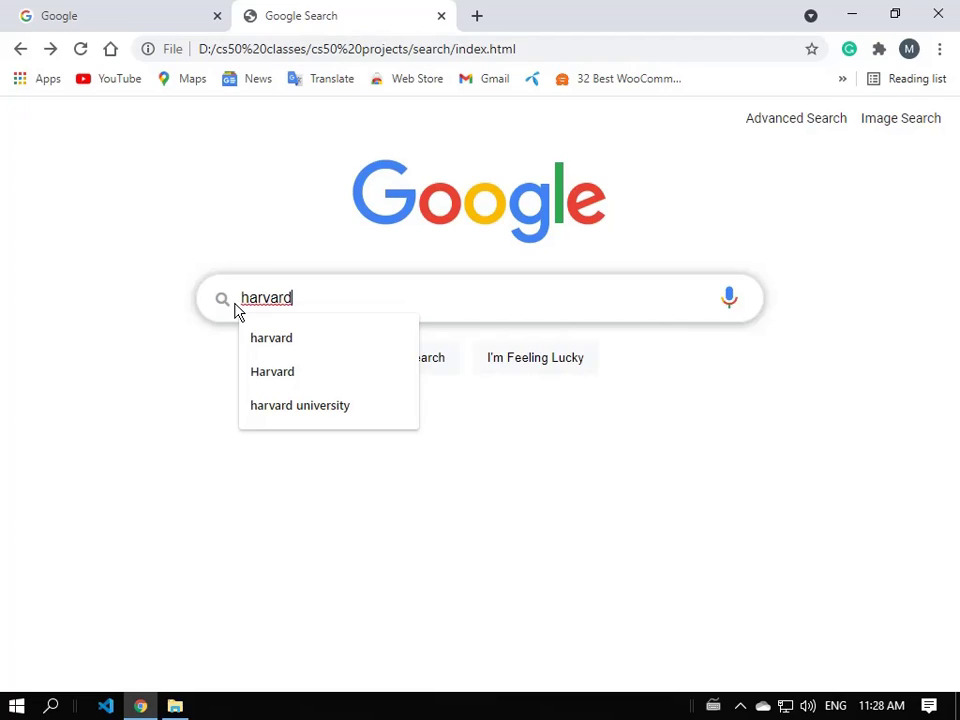
pyautogui.click(574, 437)
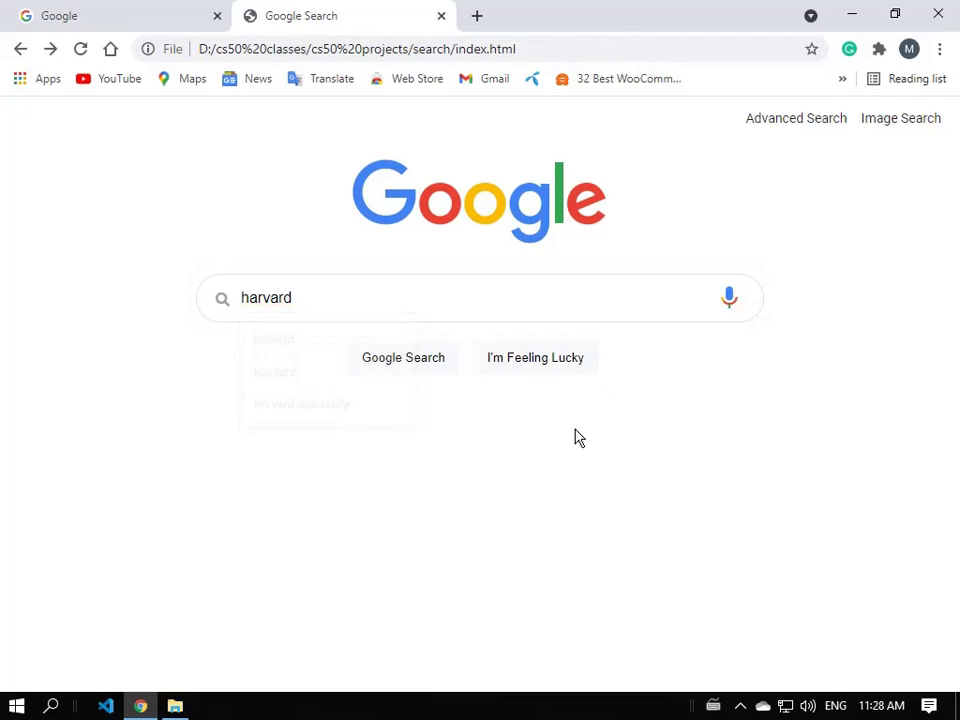
pyautogui.click(533, 369)
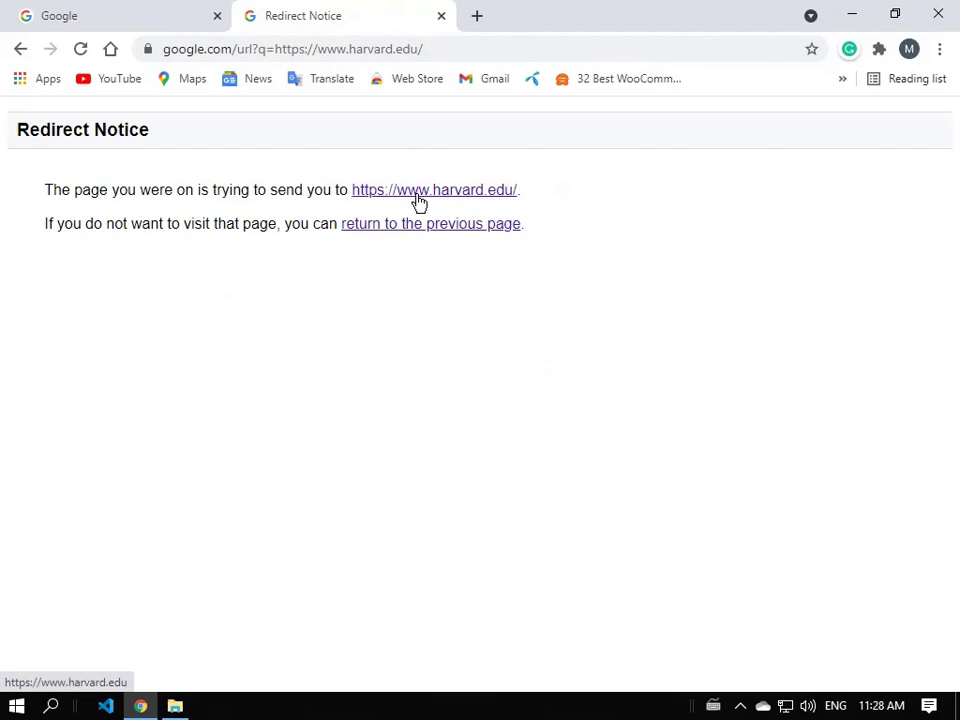
pyautogui.click(430, 198)
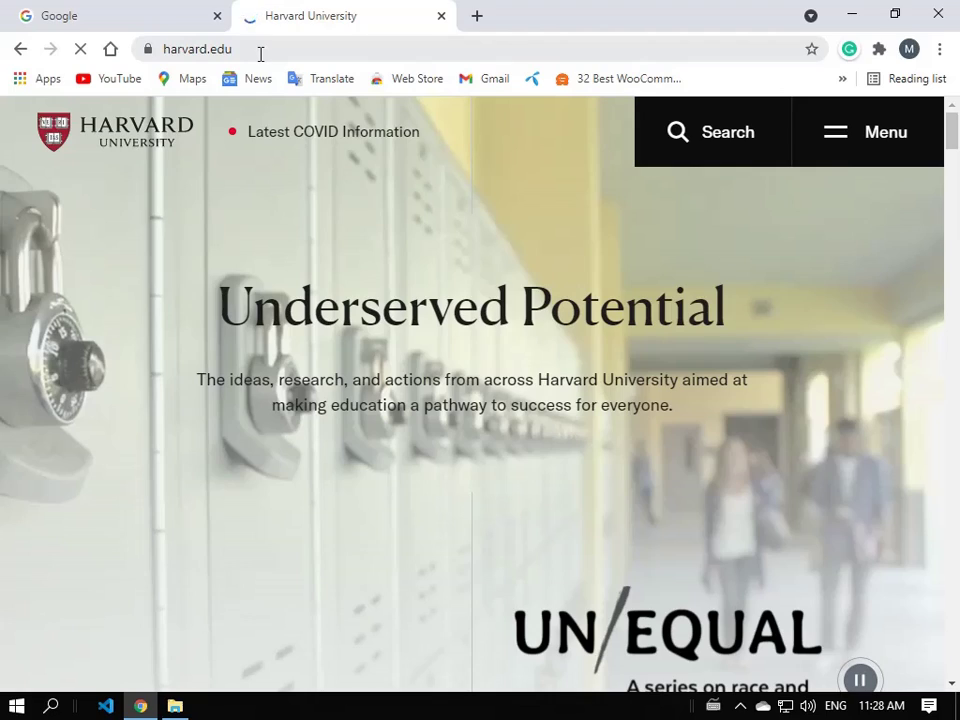
# Return from the Harvard site to the local search page and open its Image Search page.
pyautogui.click(21, 50)
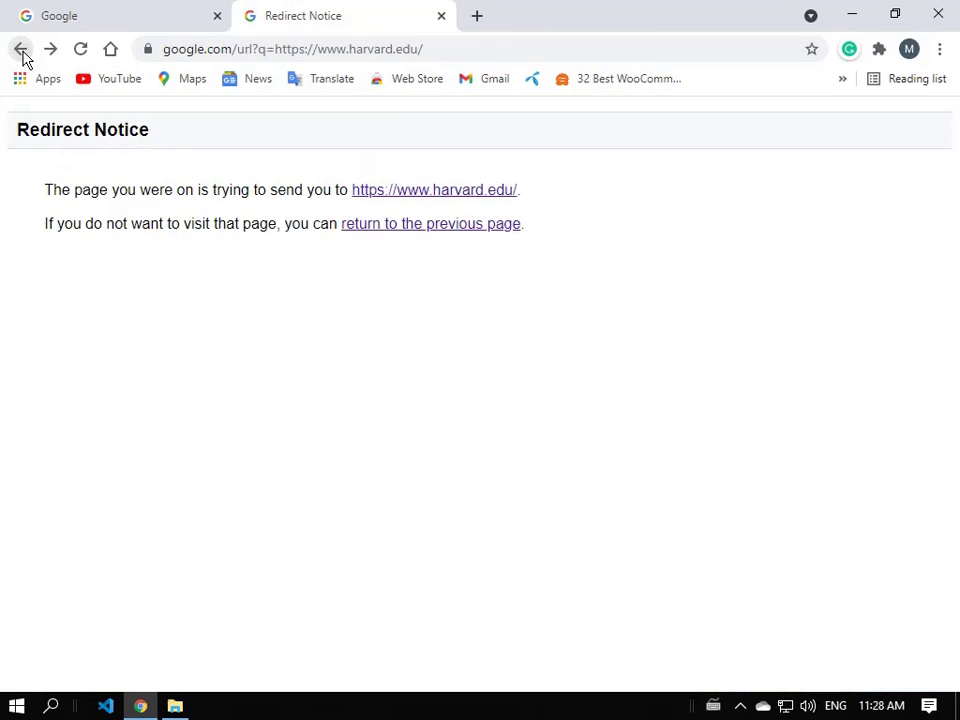
pyautogui.click(21, 50)
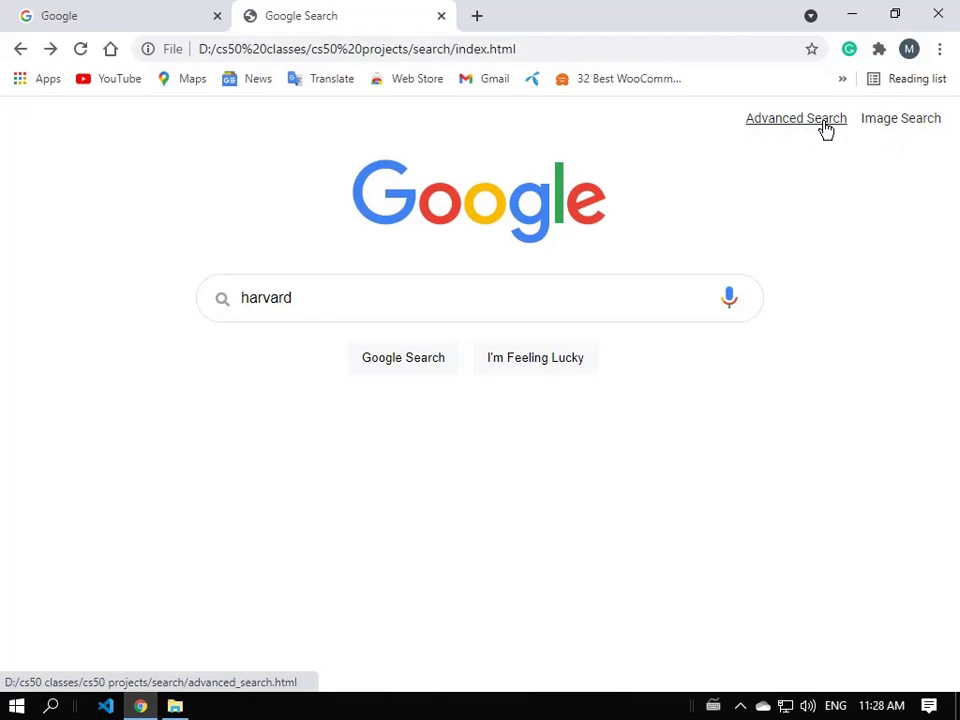
pyautogui.click(898, 128)
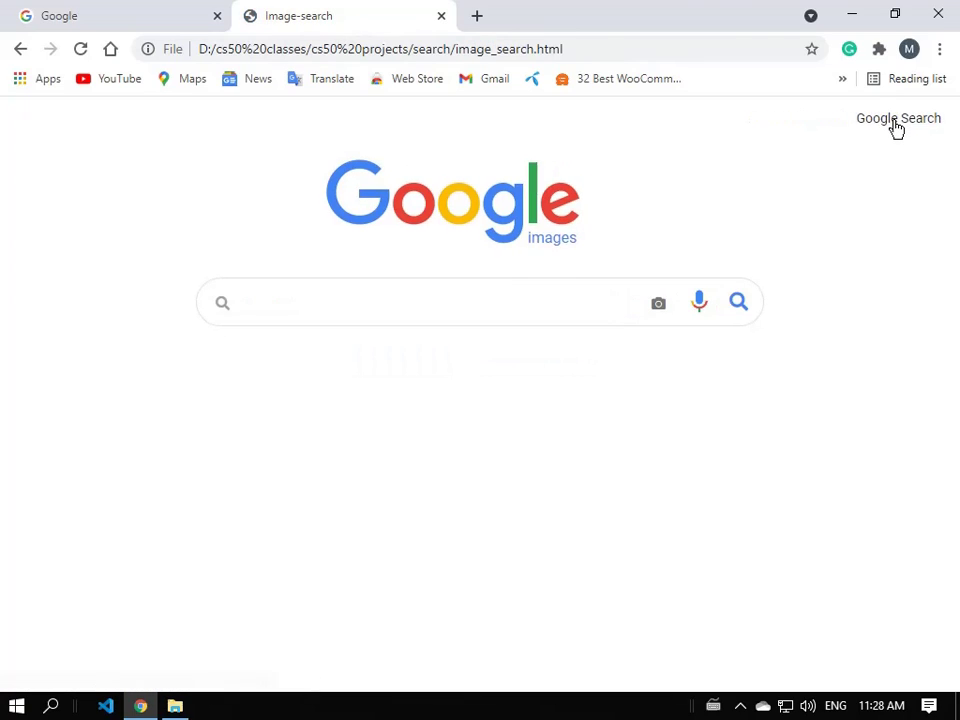
# Run an image search for "dog" from the local Image Search page and browse the image results.
pyautogui.click(327, 298)
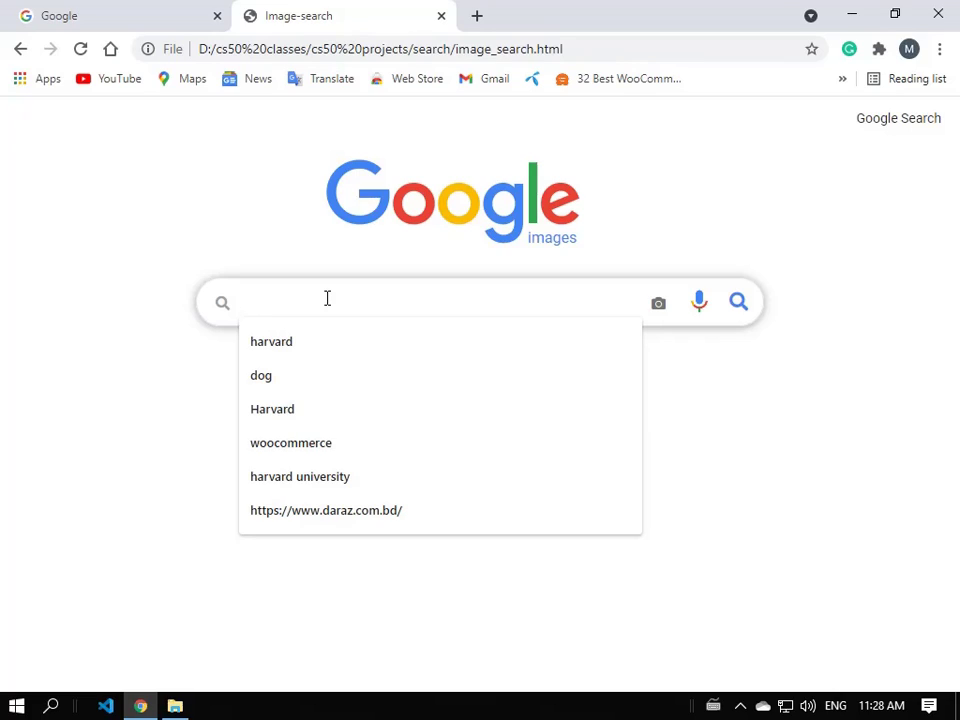
pyautogui.write('do')
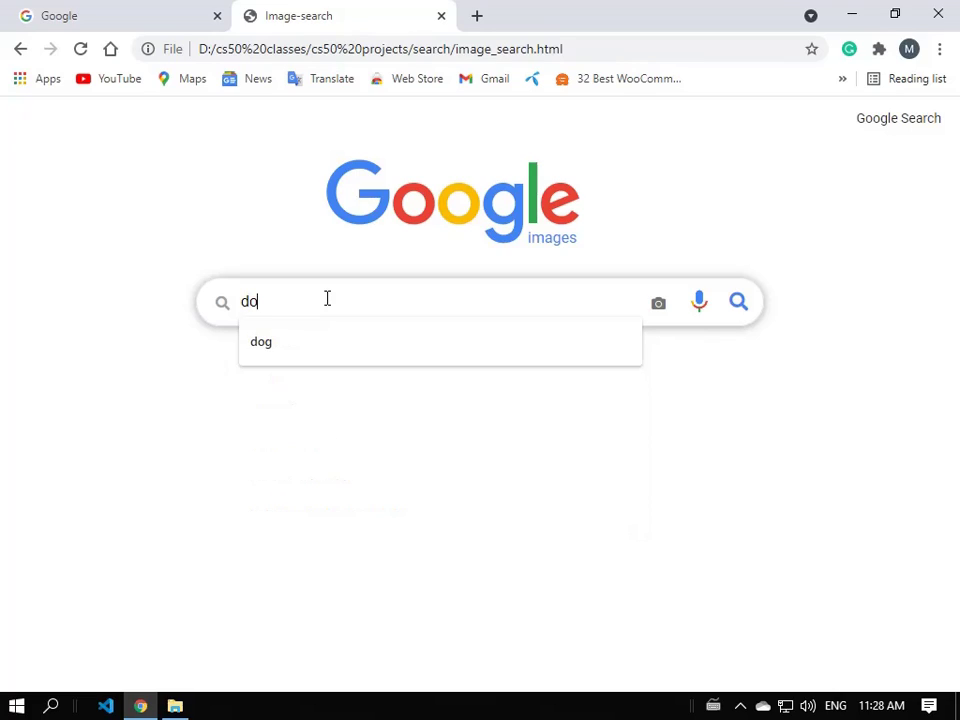
pyautogui.write('g')
pyautogui.press('Return')
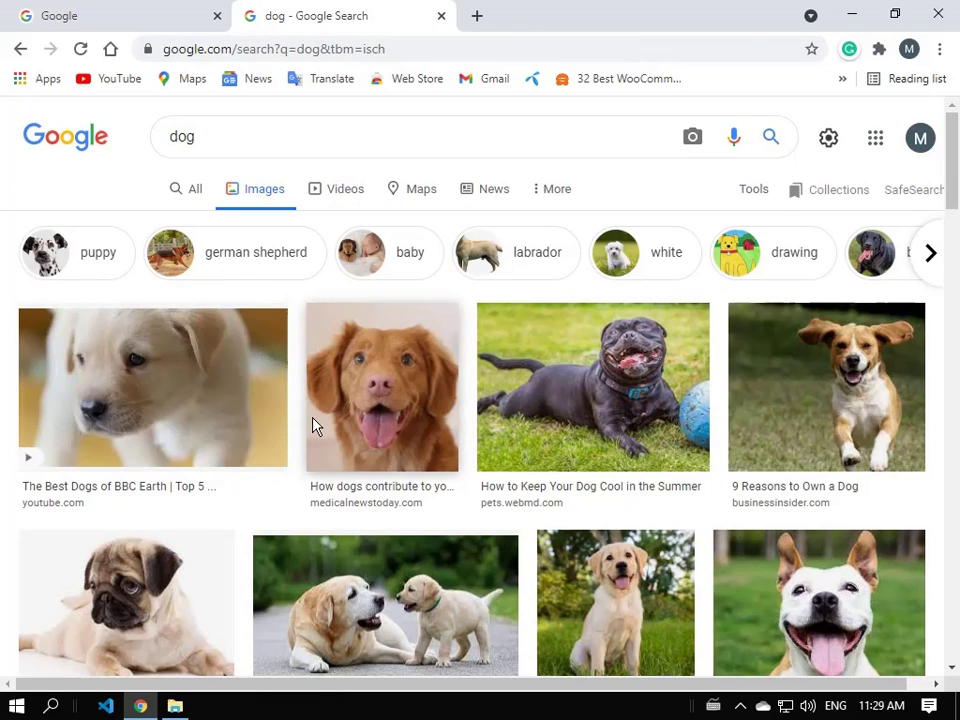
pyautogui.scroll(-4, 253, 454)
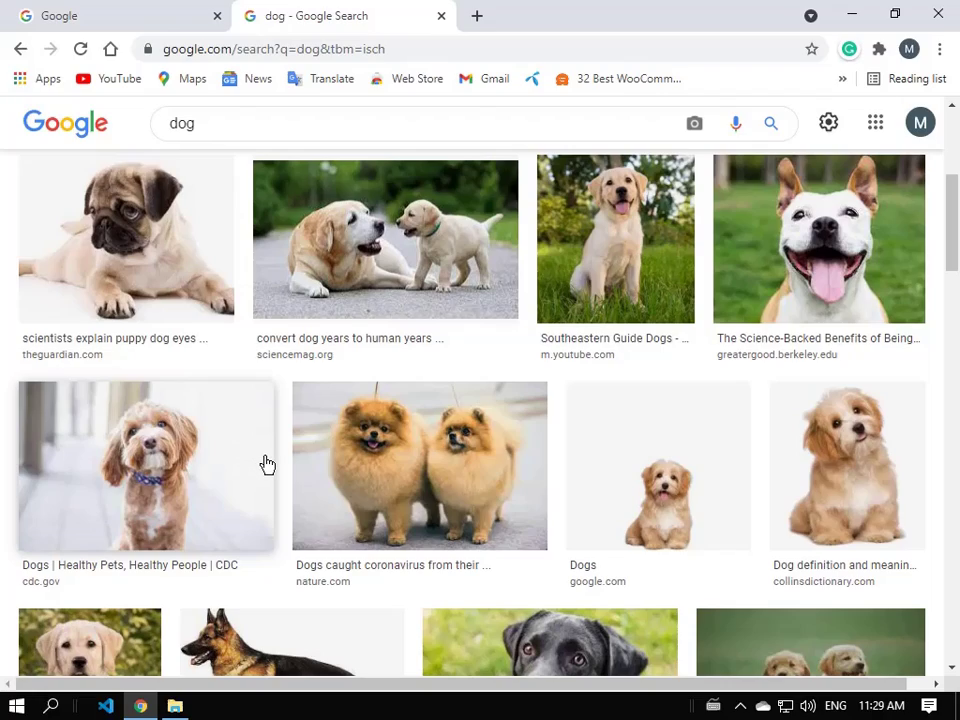
pyautogui.scroll(-3, 266, 465)
pyautogui.scroll(7, 266, 465)
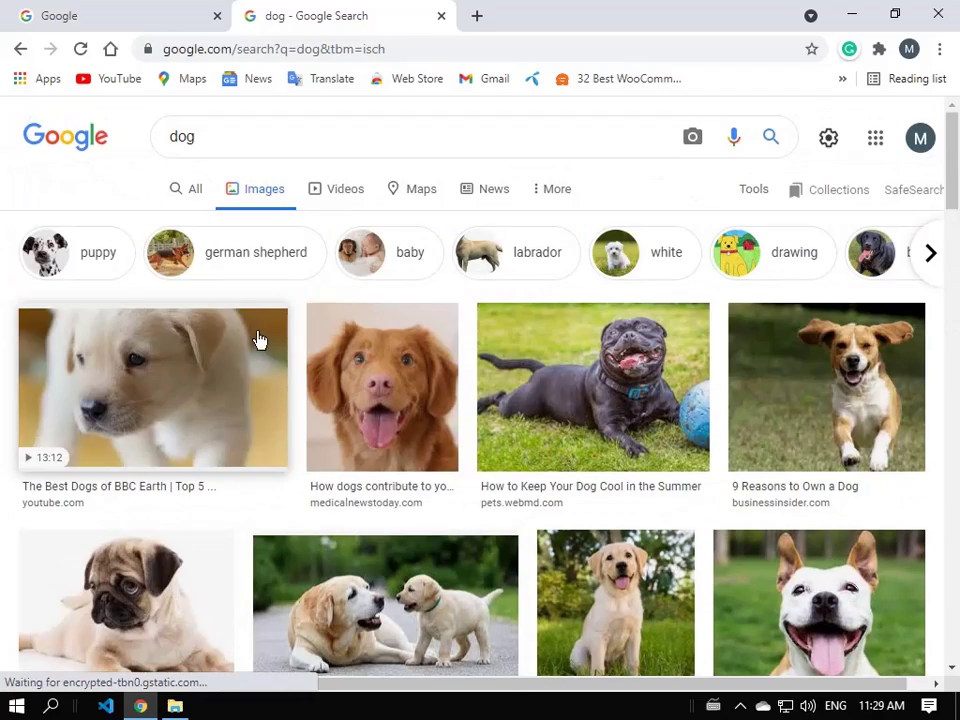
pyautogui.scroll(-10, 332, 416)
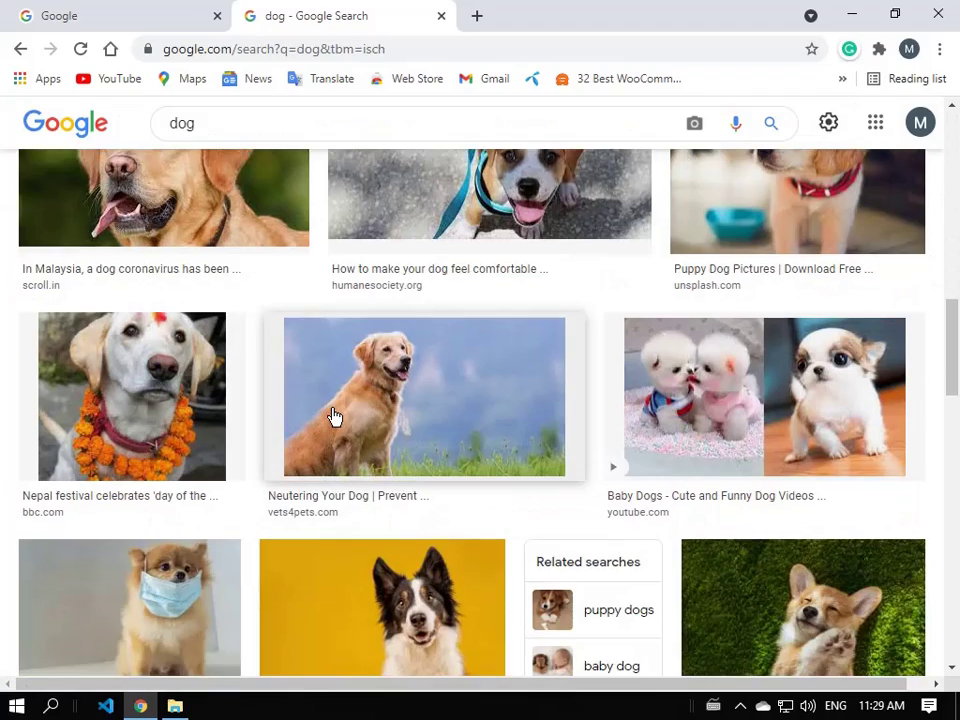
pyautogui.scroll(10, 340, 400)
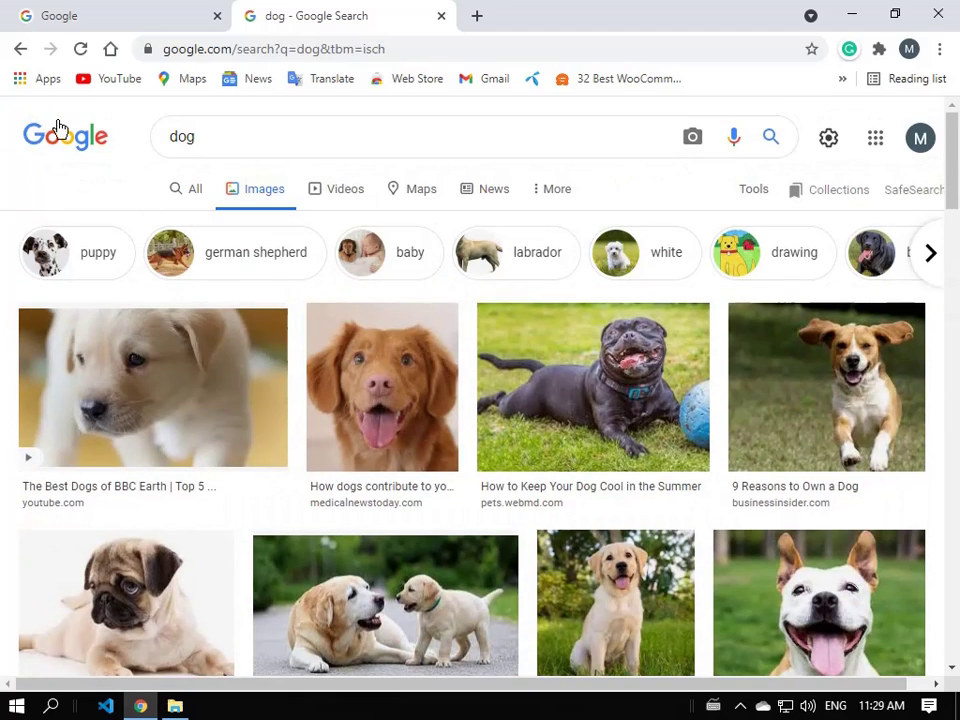
# Return through the local Image Search page to the main search page and open Advanced Search.
pyautogui.click(20, 52)
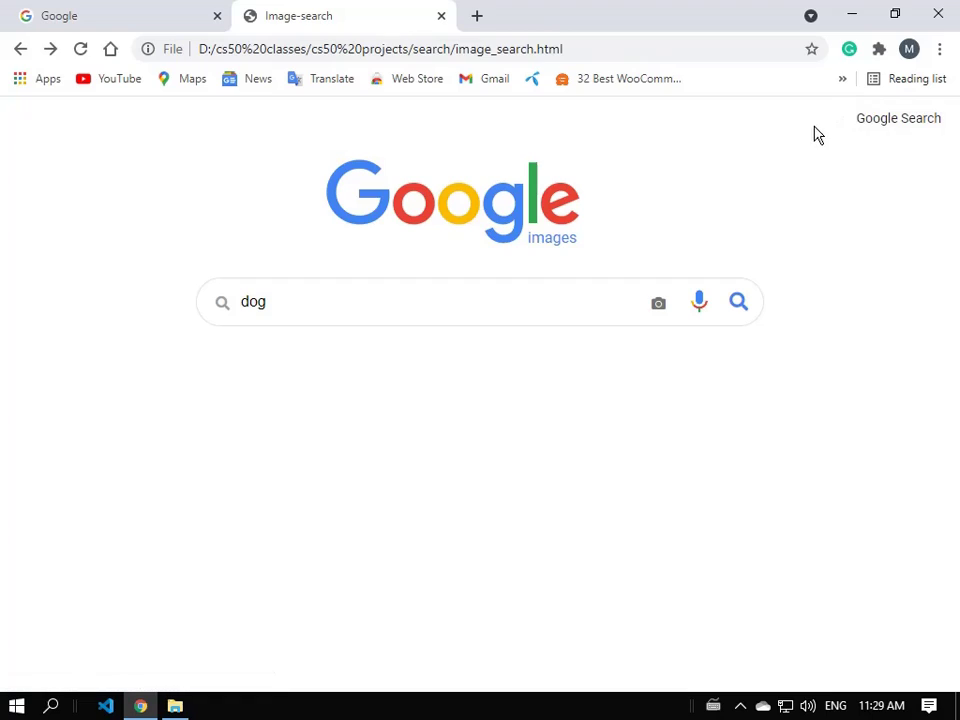
pyautogui.click(895, 128)
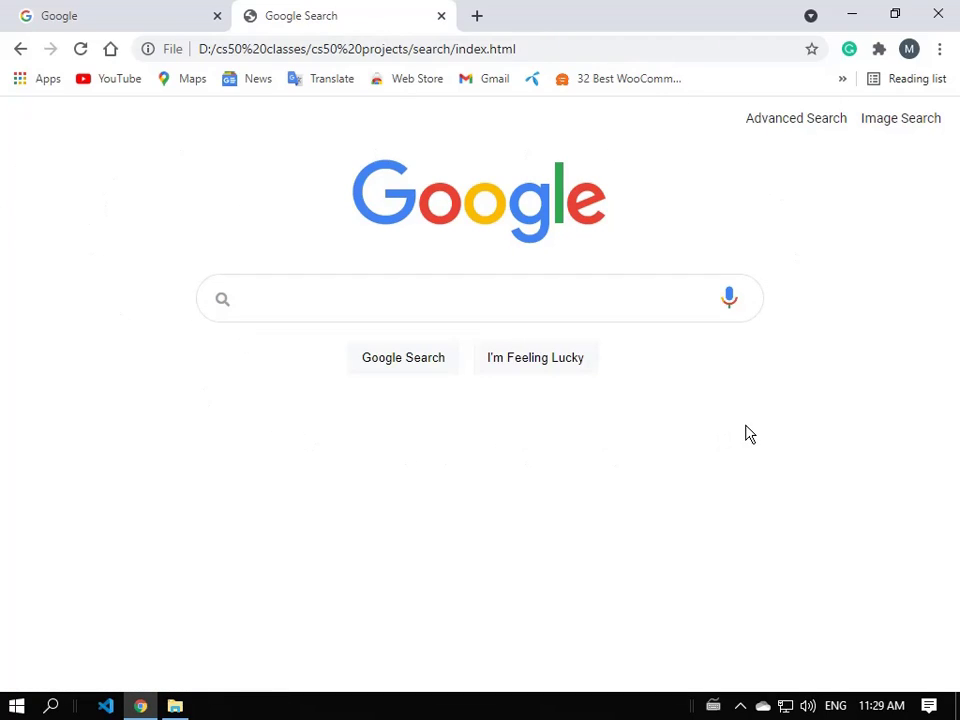
pyautogui.click(778, 124)
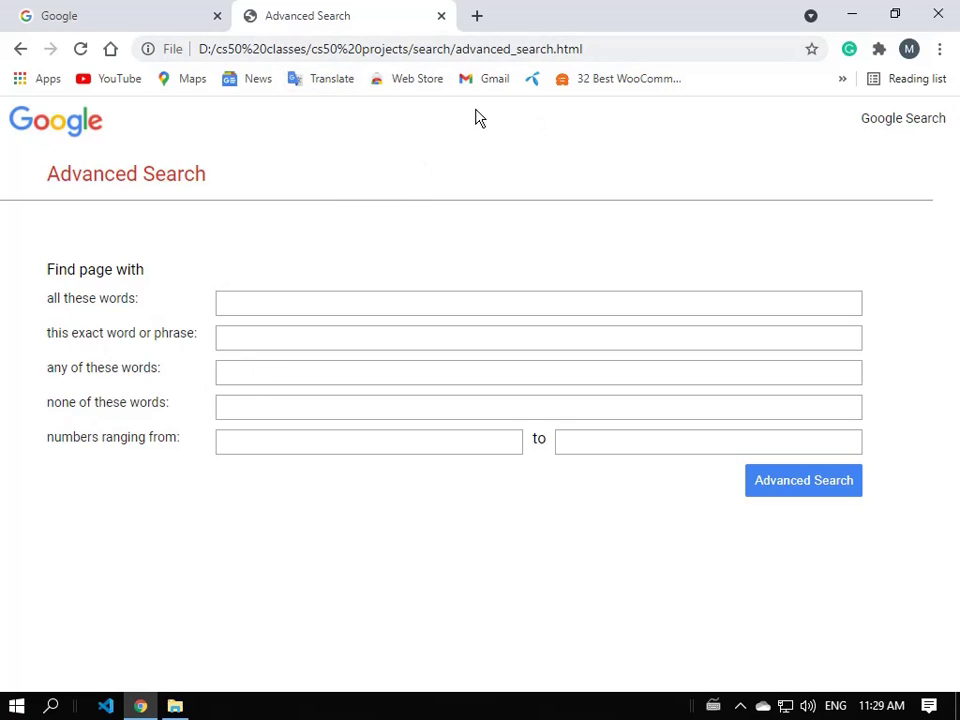
# Fill in the Advanced Search form with "python" for all these words and "framword" for the exact word or phrase.
pyautogui.click(278, 304)
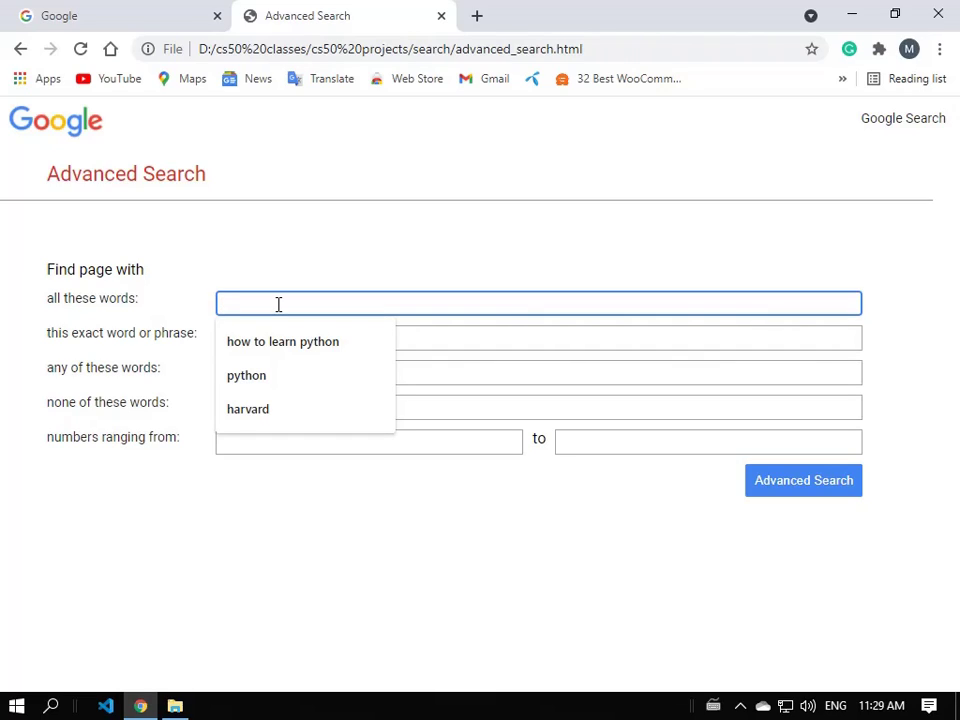
pyautogui.write('py')
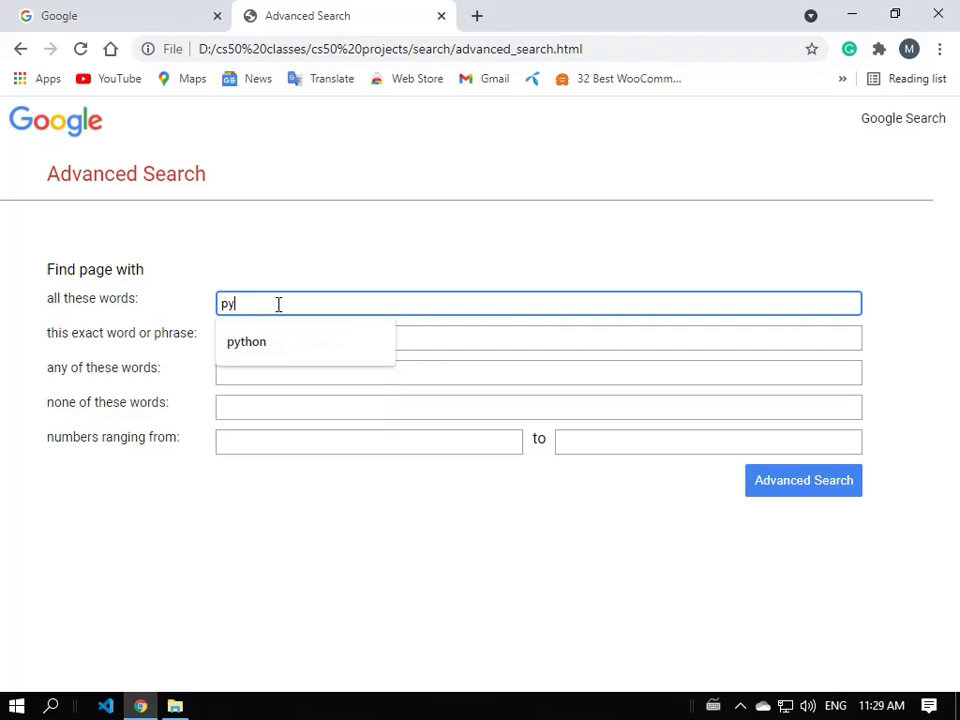
pyautogui.write('thon')
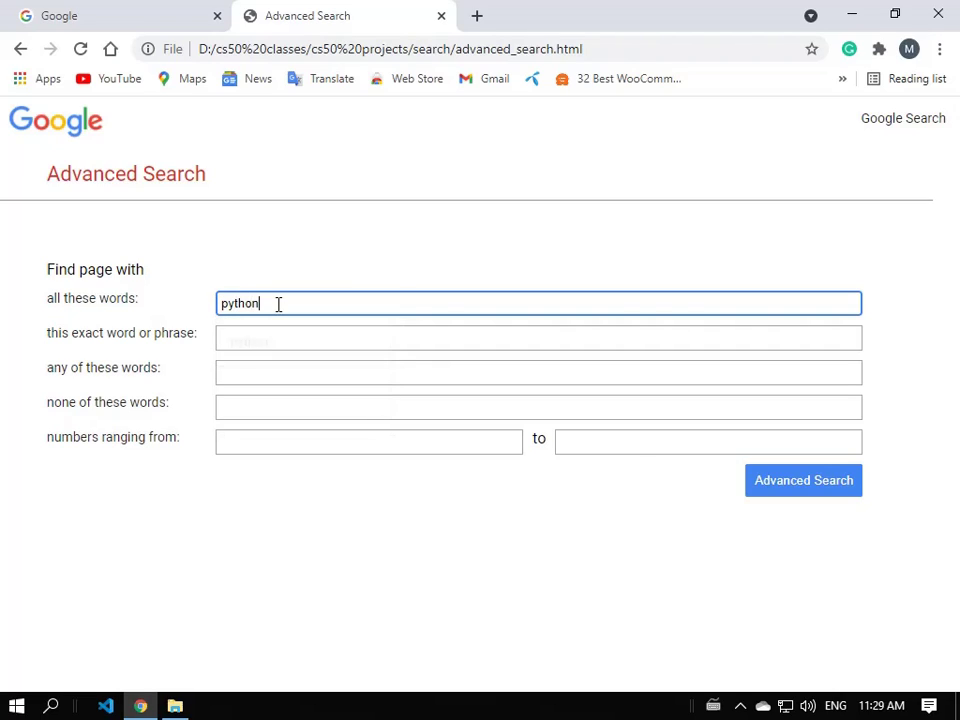
pyautogui.click(279, 336)
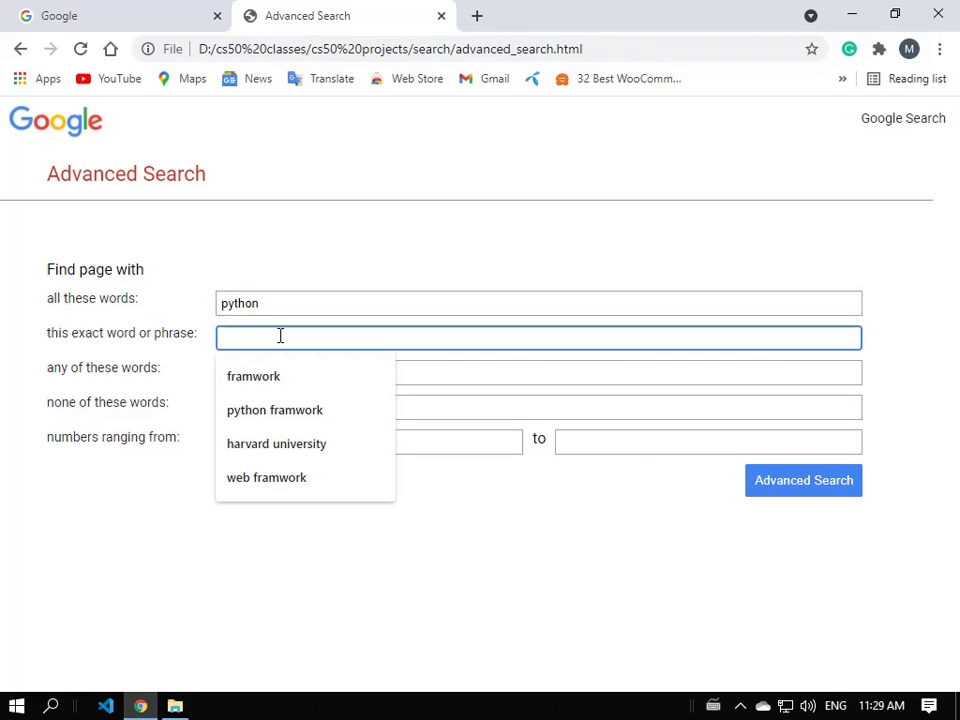
pyautogui.write('fq')
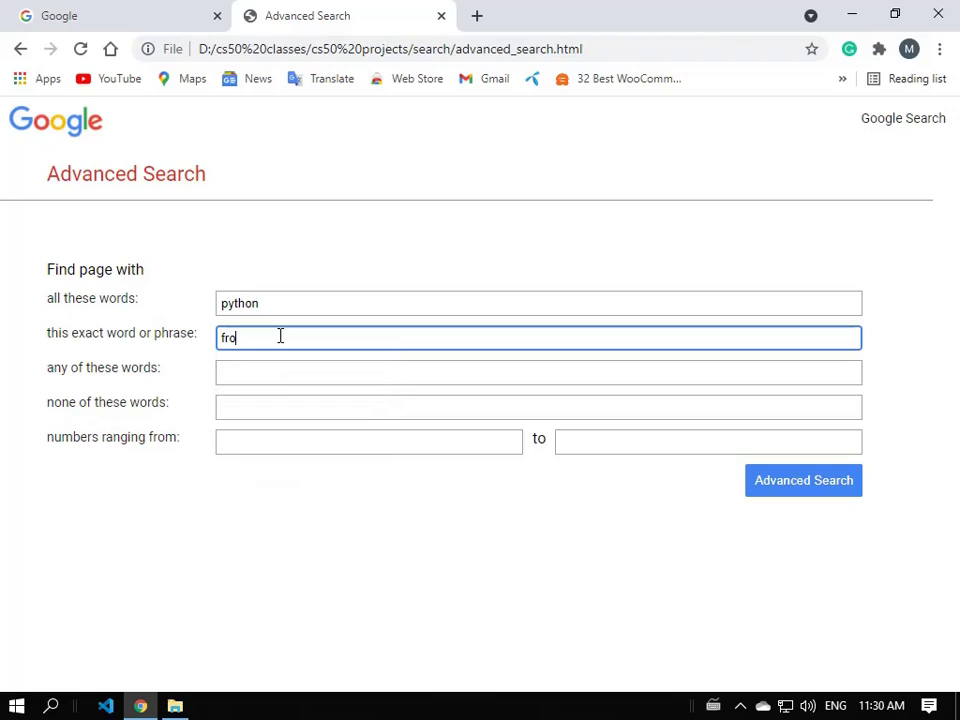
pyautogui.press('BackSpace')
pyautogui.write('a')
pyautogui.press('BackSpace')
pyautogui.write('ra')
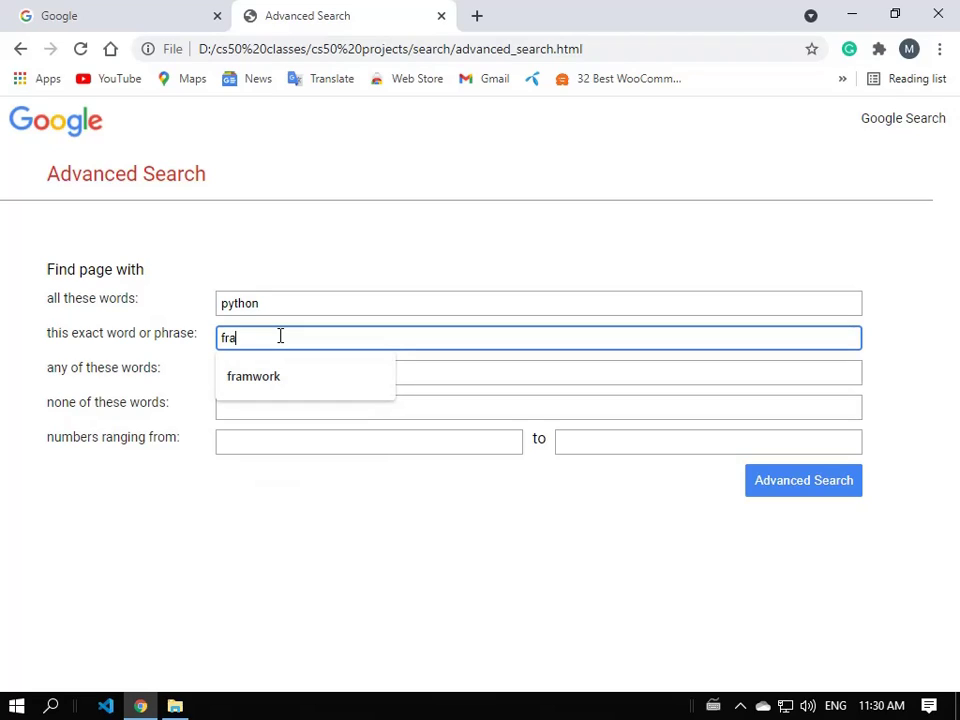
pyautogui.write('mword')
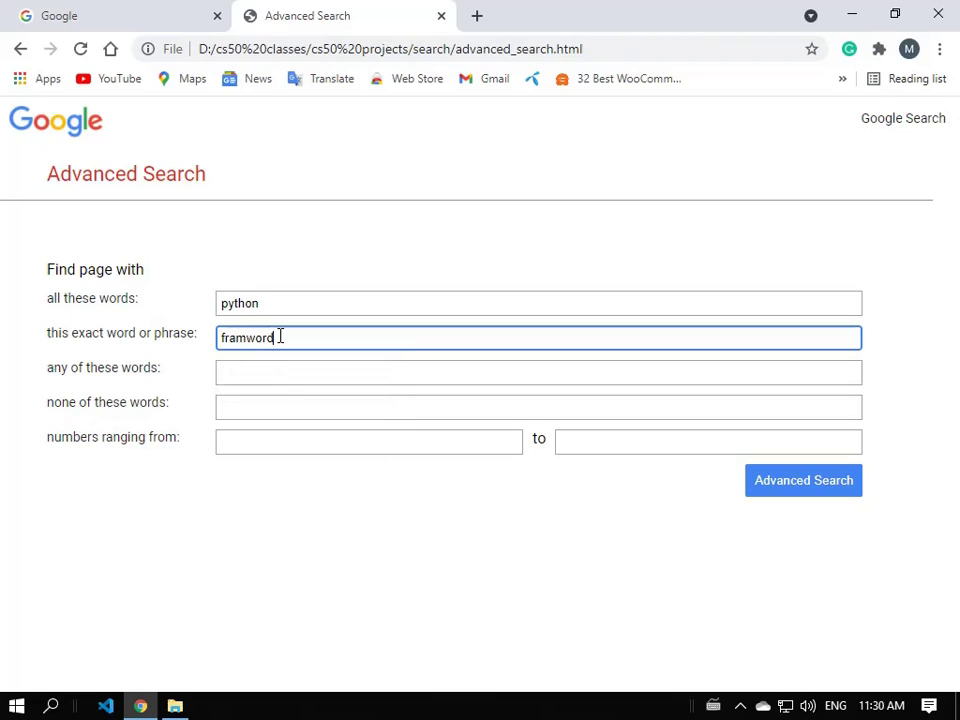
# Enter "django" for any of these words and "php" for none of these words.
pyautogui.click(279, 371)
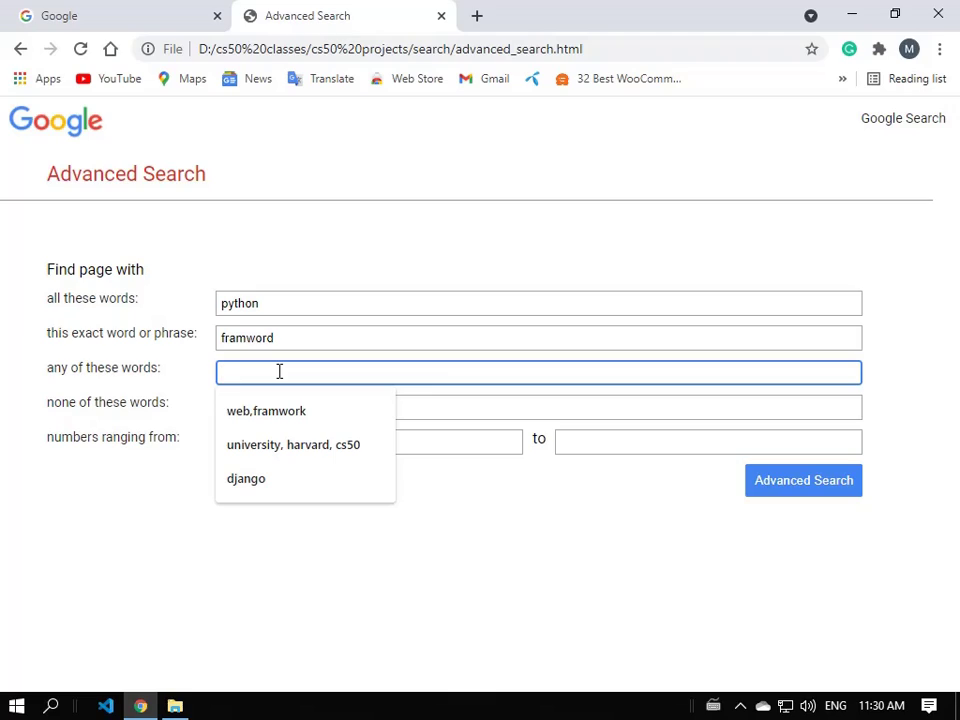
pyautogui.write('django')
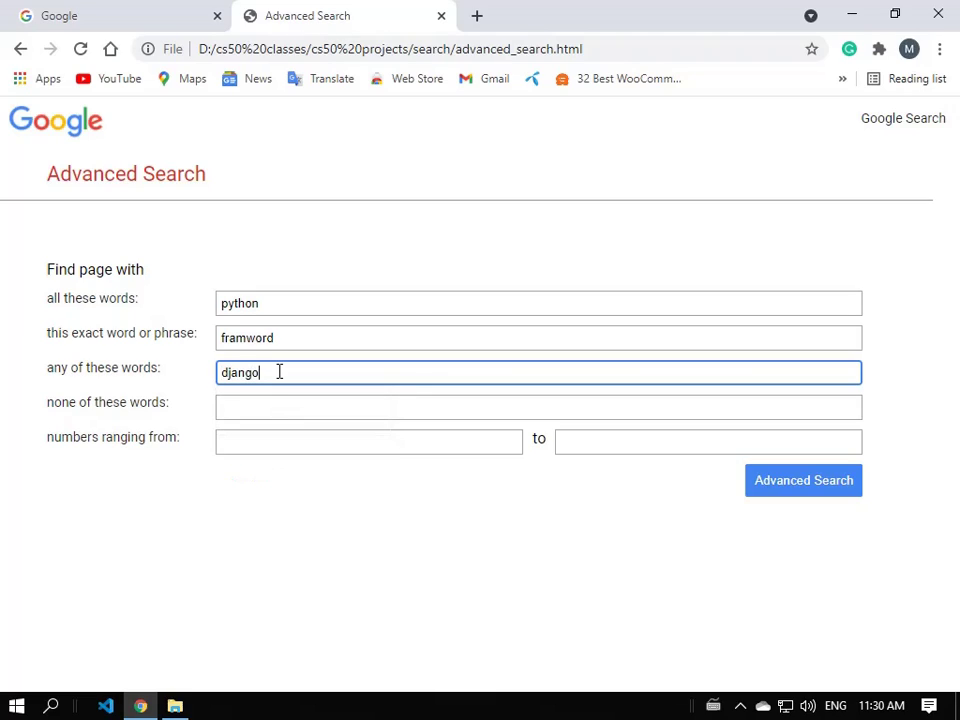
pyautogui.click(277, 409)
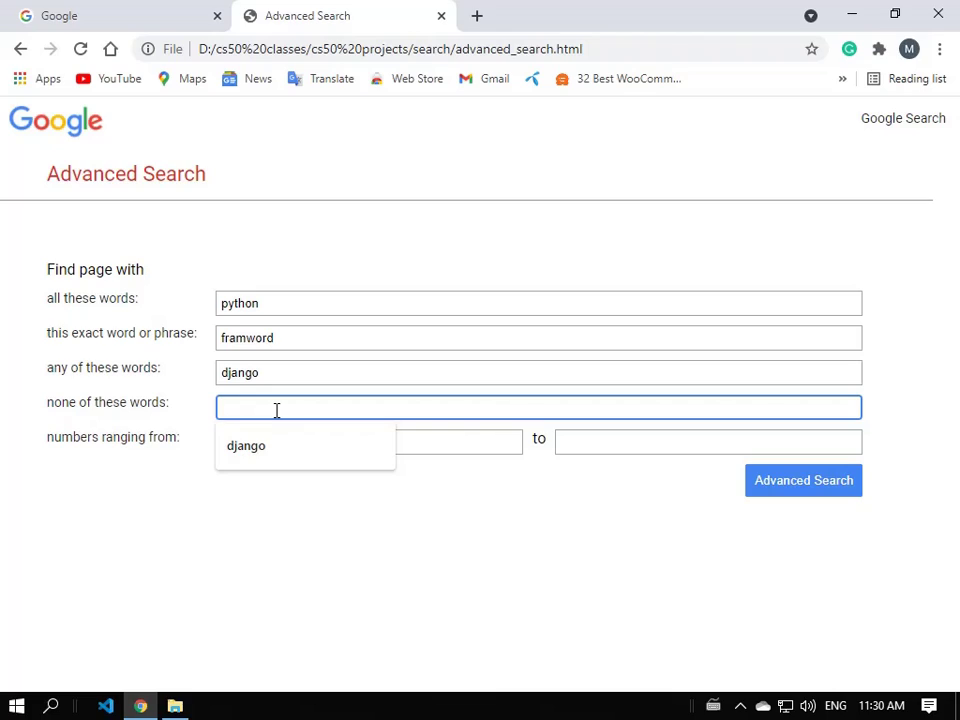
pyautogui.write('php')
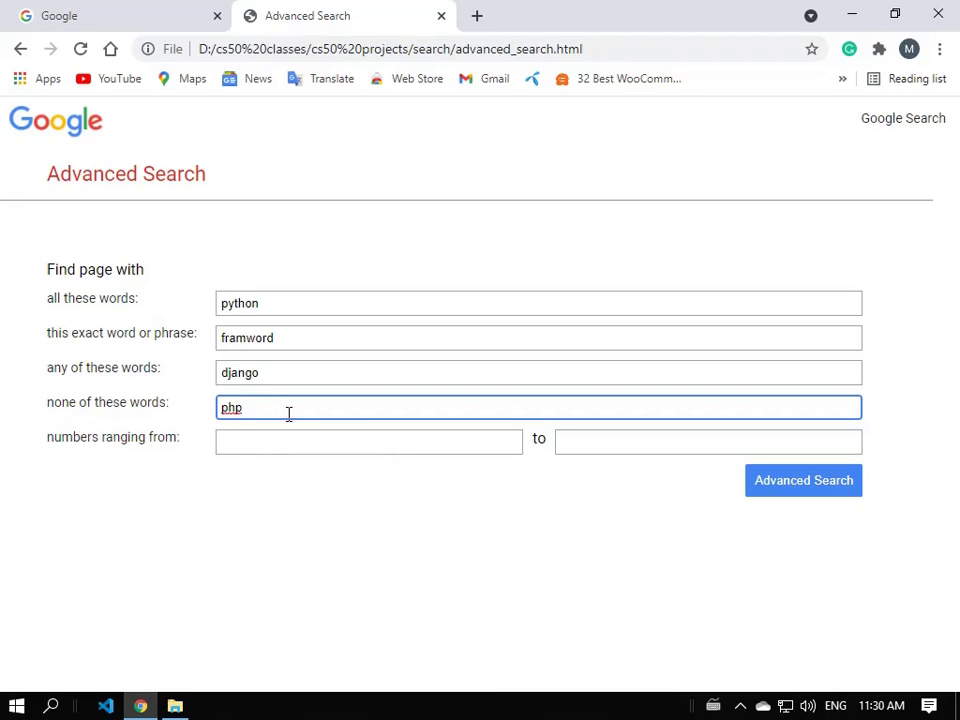
# Run the advanced search with the entered criteria and browse the Google results page.
pyautogui.click(798, 490)
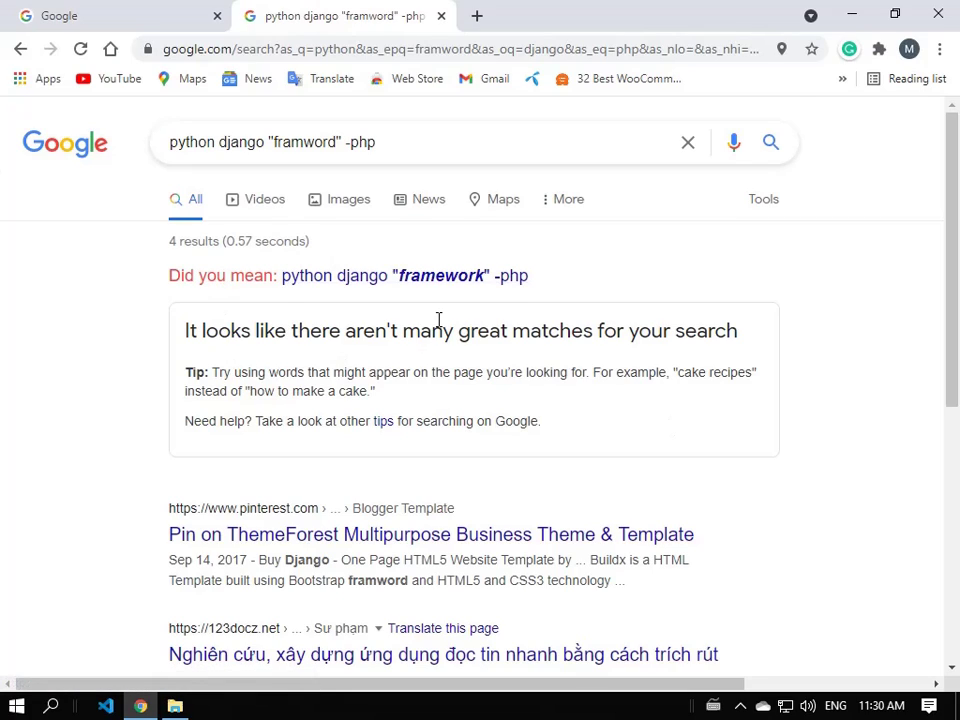
pyautogui.scroll(-5, 438, 320)
pyautogui.scroll(5, 349, 437)
pyautogui.scroll(-3, 349, 437)
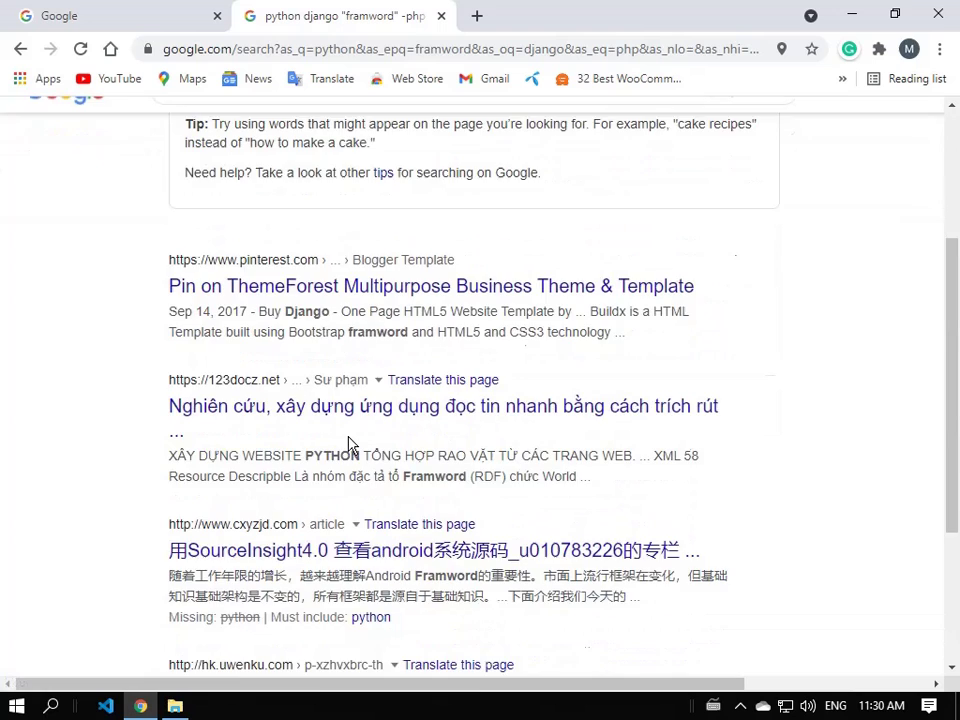
pyautogui.scroll(-3, 349, 443)
pyautogui.scroll(5, 349, 443)
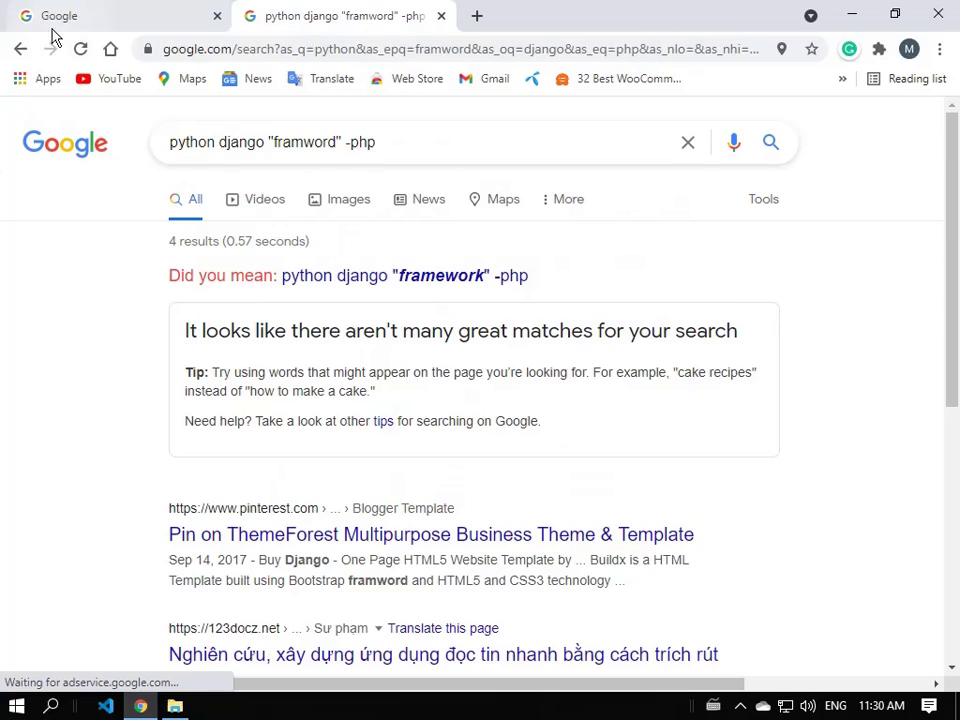
# Return from the results through the Advanced Search page to the main local Google Search page.
pyautogui.click(21, 49)
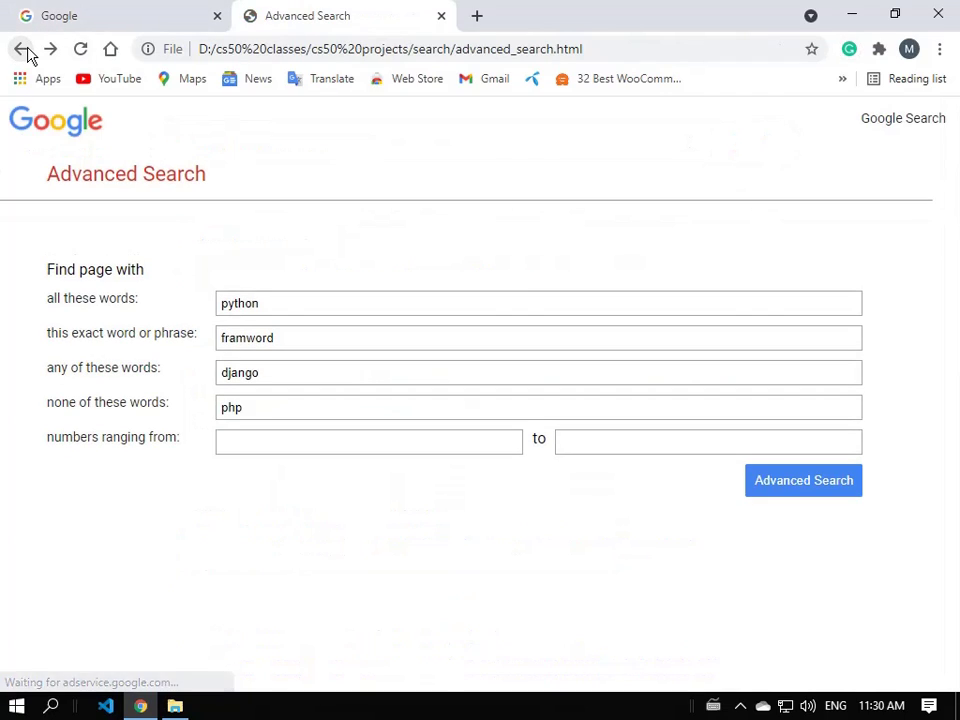
pyautogui.click(921, 127)
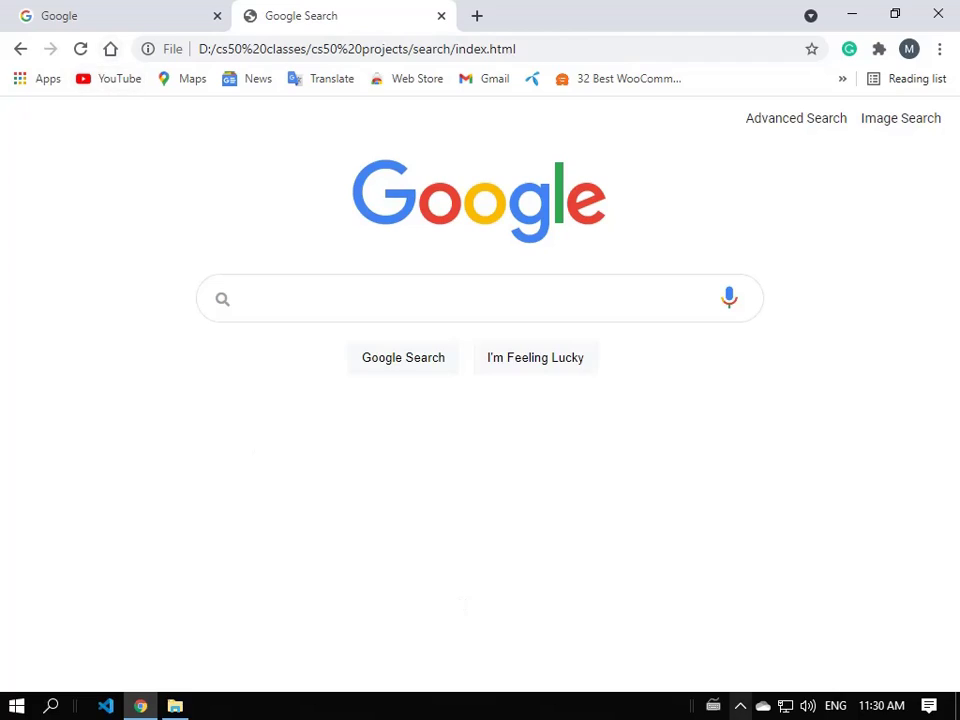
pyautogui.click(745, 708)
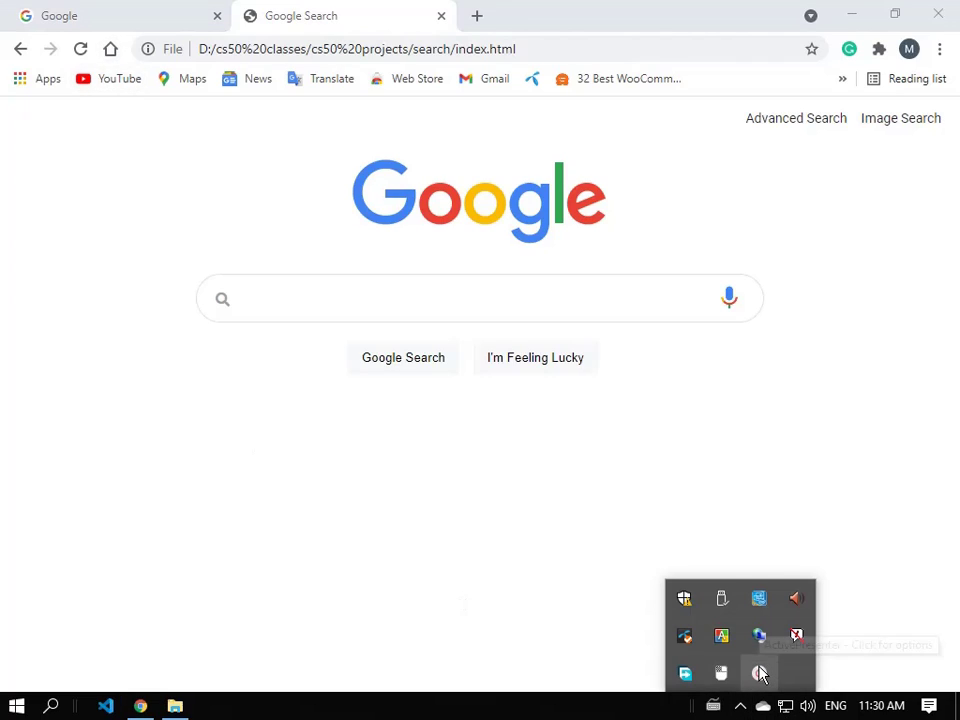